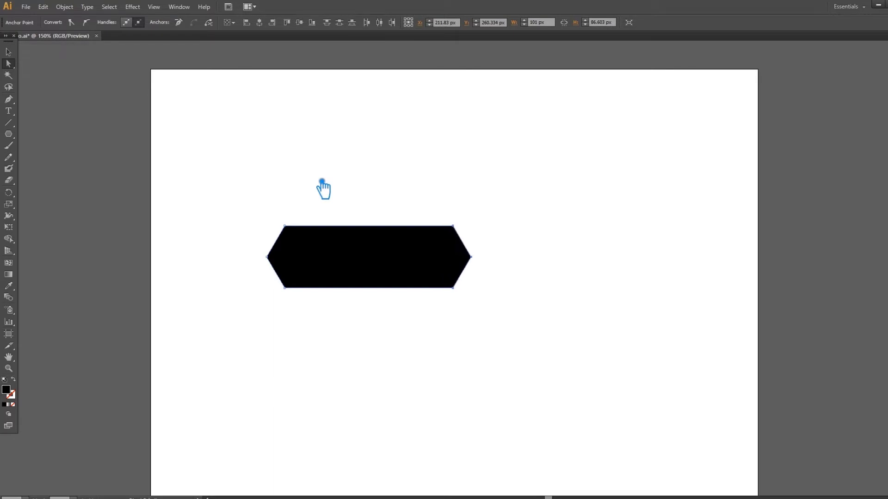
Stretch the black hexagon to about 321 px wide by moving its right-side anchor points outward.
key("shift+Right")
key("shift+Right")
key("shift+Right")
key("shift+Right")
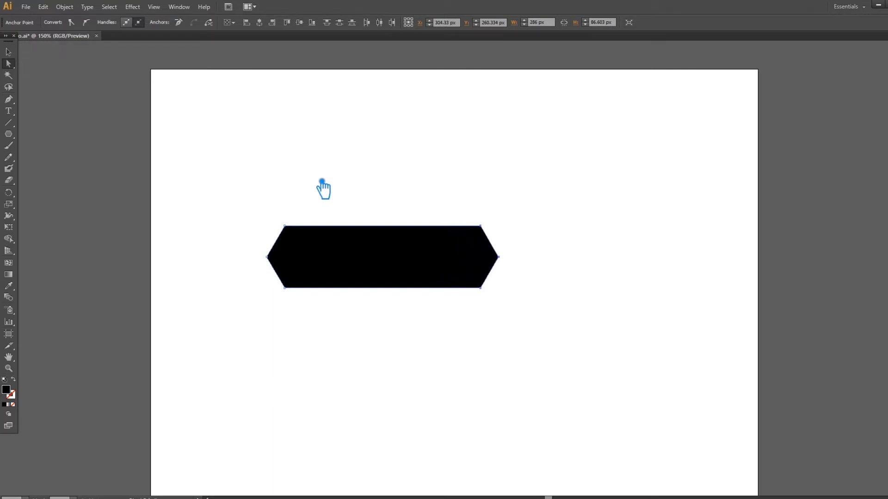
left_click(569, 311)
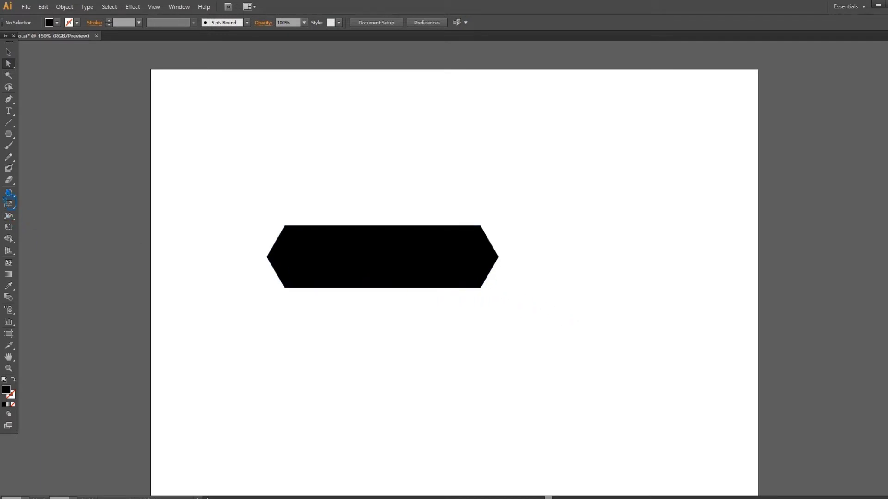
Draw a horizontal line about 403 px long through the hexagon's middle and nudge it left so it extends past both ends.
left_click(14, 123)
left_click_drag(382, 257, 569, 267)
key("v")
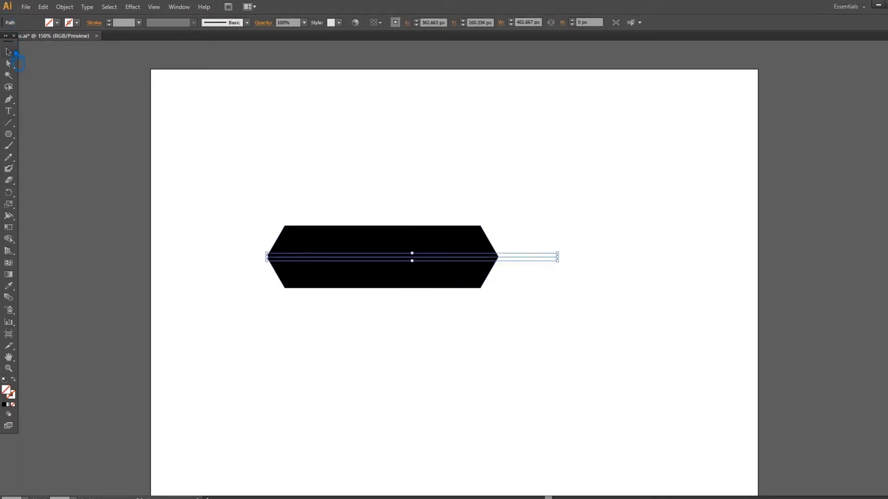
key("Left")
key("Left")
key("Left")
key("Left")
key("Left")
key("Left")
key("Left")
key("Left")
key("Left")
key("Left")
key("Left")
key("Left")
key("Left")
key("Left")
key("Left")
key("Left")
key("Left")
key("Left")
key("Left")
key("Left")
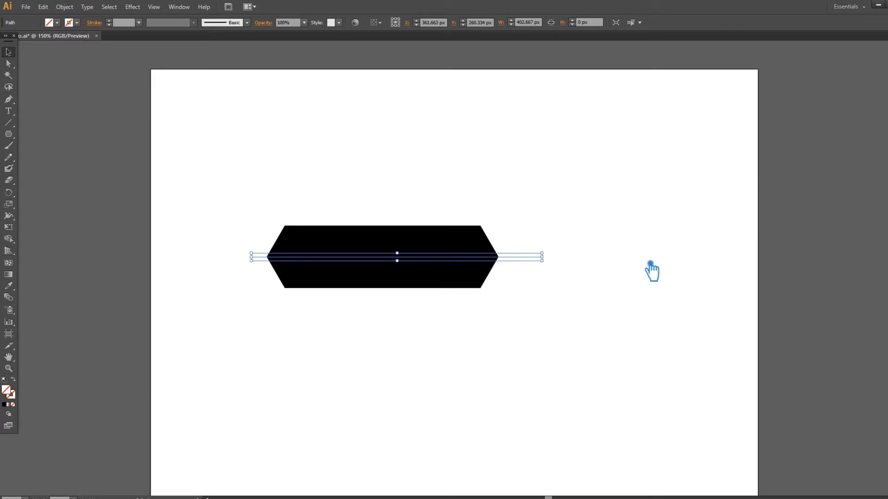
left_click(639, 277)
Divide the hexagon along the line with Pathfinder Divide and ungroup the resulting halves.
left_click_drag(597, 343, 311, 158)
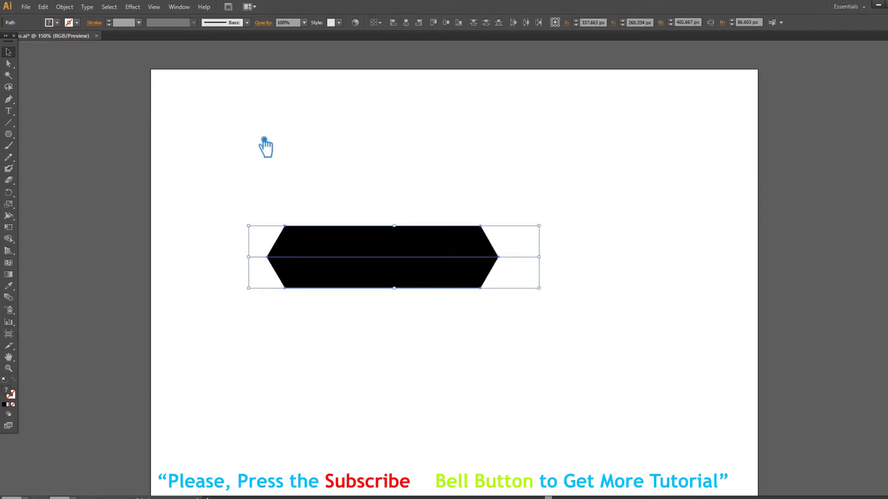
key("shift+ctrl+F9")
left_click(807, 280)
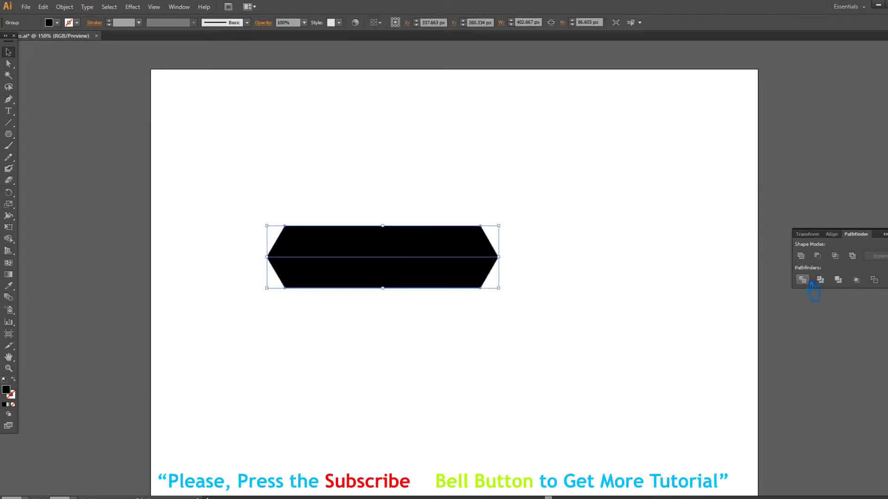
right_click(391, 262)
left_click(451, 316)
left_click(582, 297)
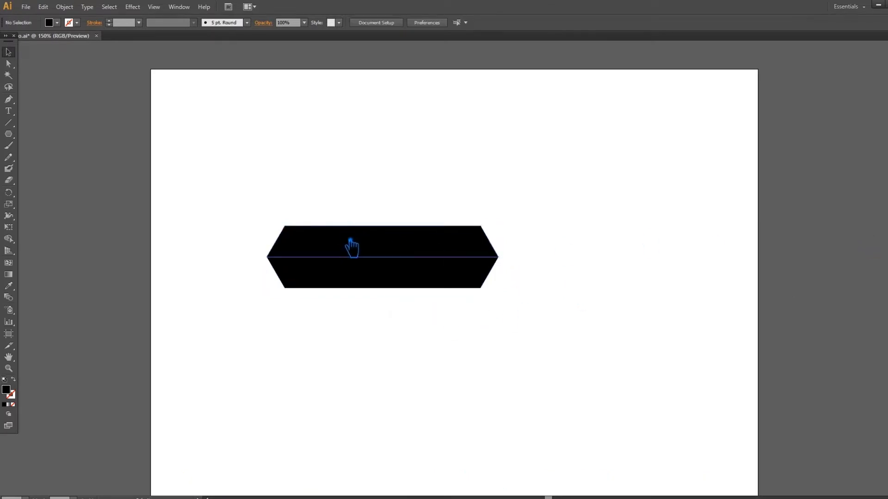
Fill the hexagon's upper half with the red A02D2D.
left_click(351, 247)
double_click(9, 392)
left_click_drag(565, 287, 572, 218)
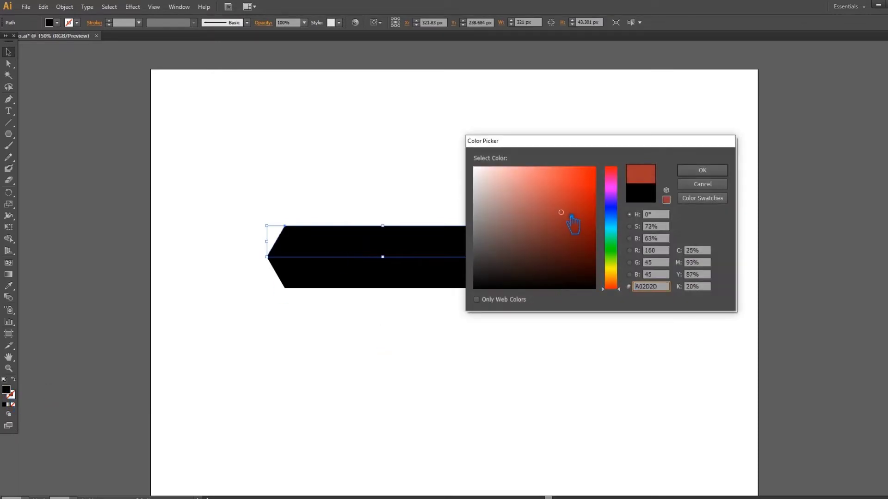
left_click(702, 170)
left_click(428, 291)
Fill the hexagon's lower half with the darker red 7C2424, starting from the upper half's sampled fill.
left_click(379, 280)
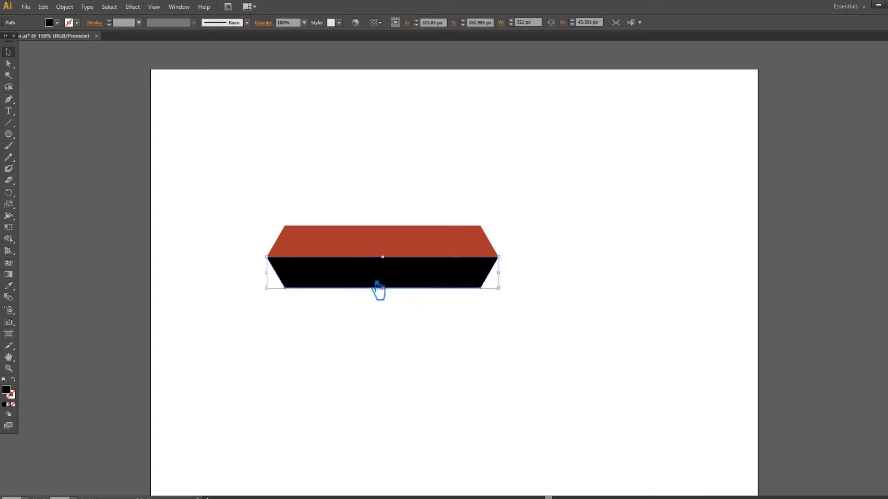
left_click(9, 285)
left_click(318, 247)
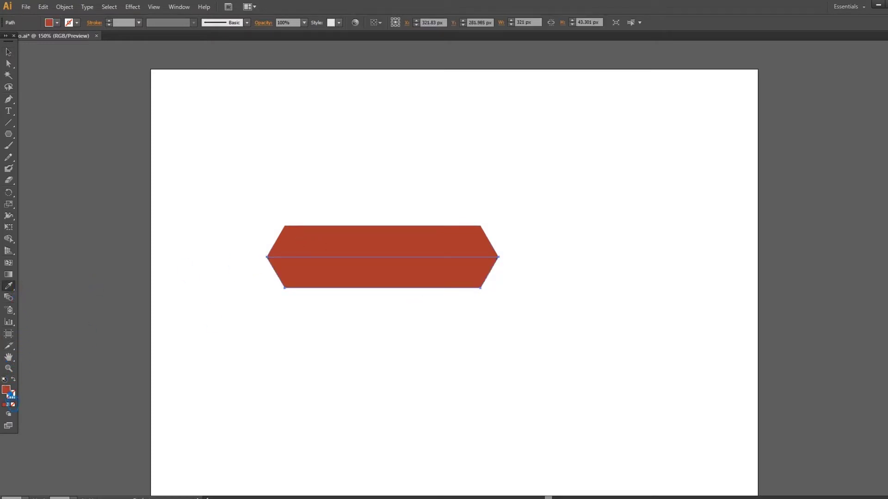
double_click(9, 391)
left_click(569, 233)
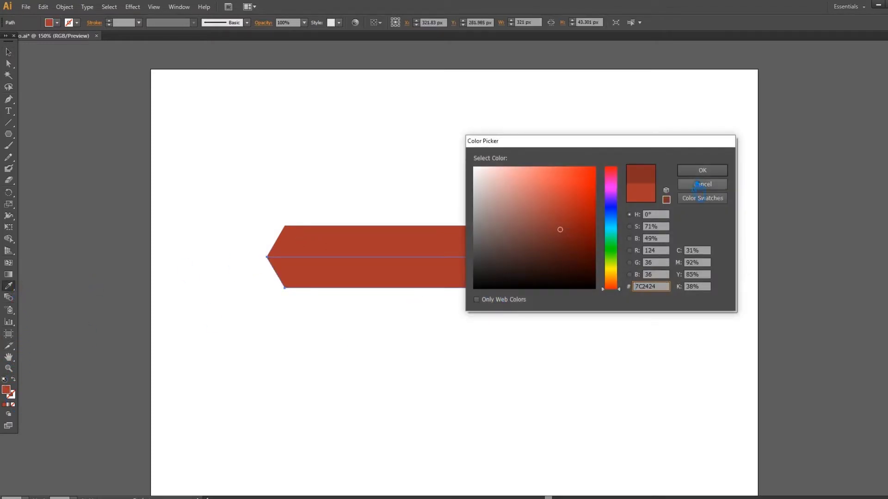
left_click(703, 170)
left_click(9, 52)
left_click(479, 182)
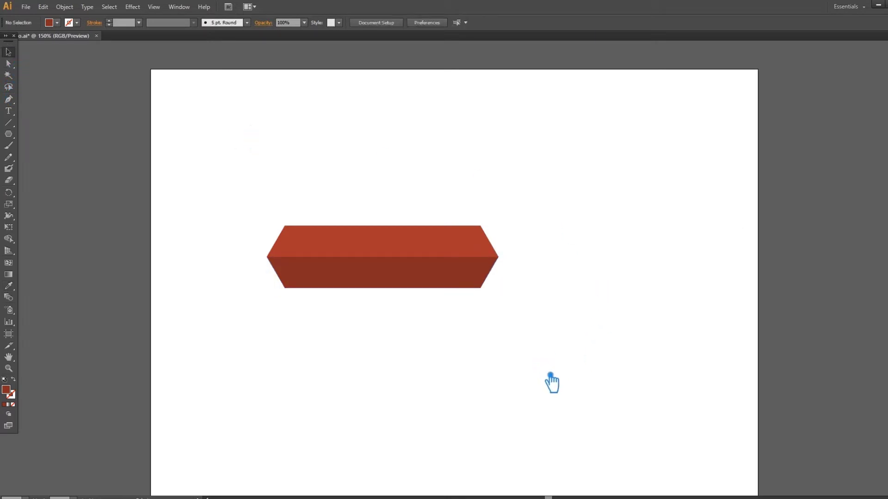
Group the two red halves into one bar and place a copy about 200 px straight below it.
left_click_drag(540, 370, 229, 192)
key("ctrl+g")
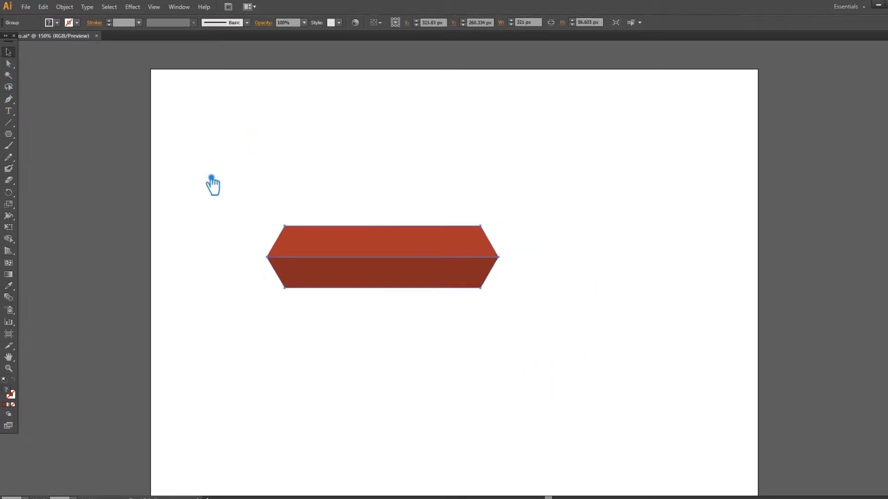
left_click(548, 257)
left_click_drag(390, 254, 391, 398)
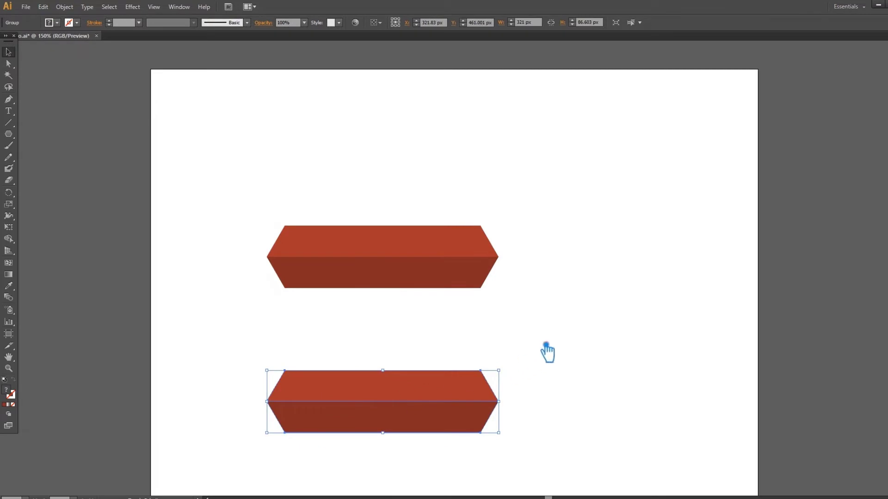
left_click(568, 324)
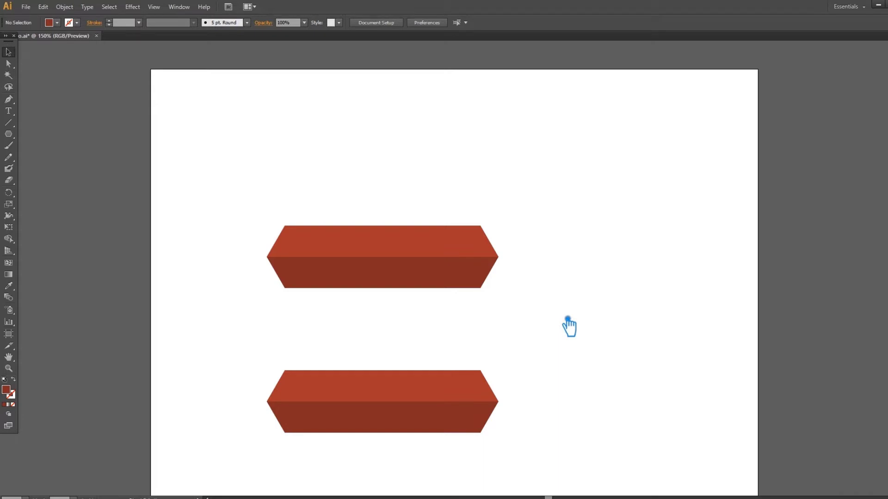
Make a copy of the lower bar rotated about 29° upward around its left tip to form the diagonal.
left_click(470, 397)
key("ctrl+shift+b")
key("ctrl+shift+b")
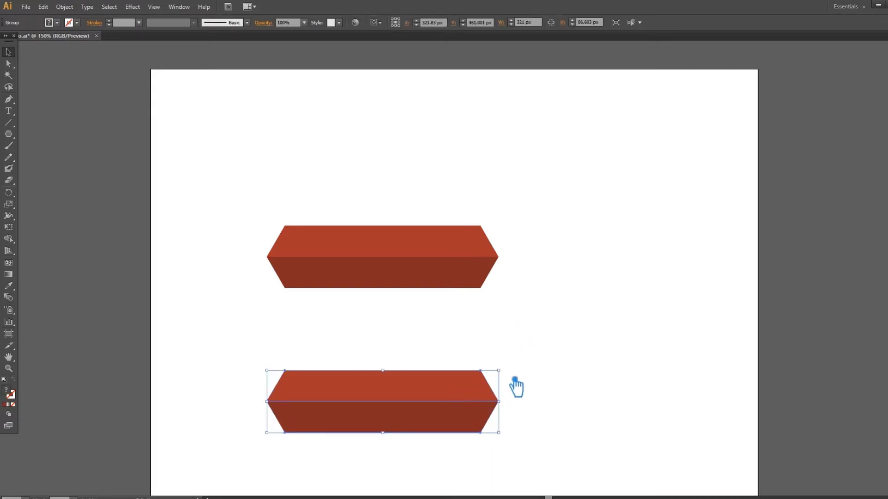
key("a")
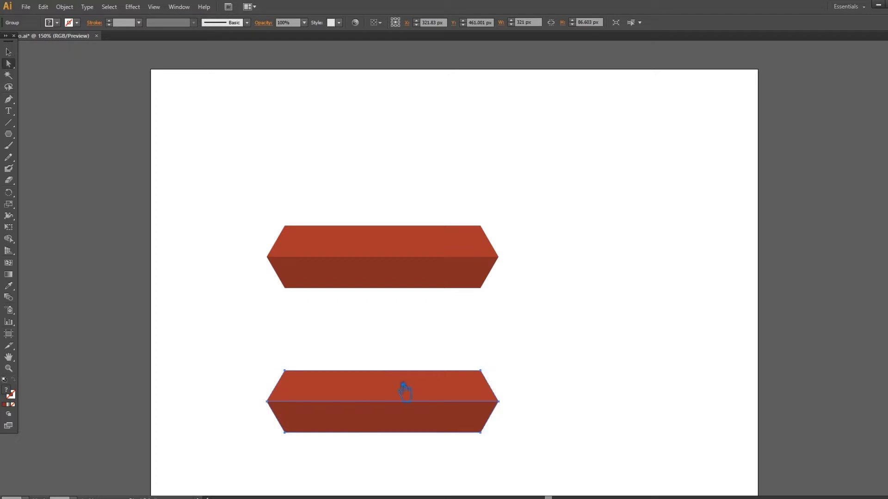
key("r")
left_click(267, 402)
left_click_drag(500, 412, 483, 293)
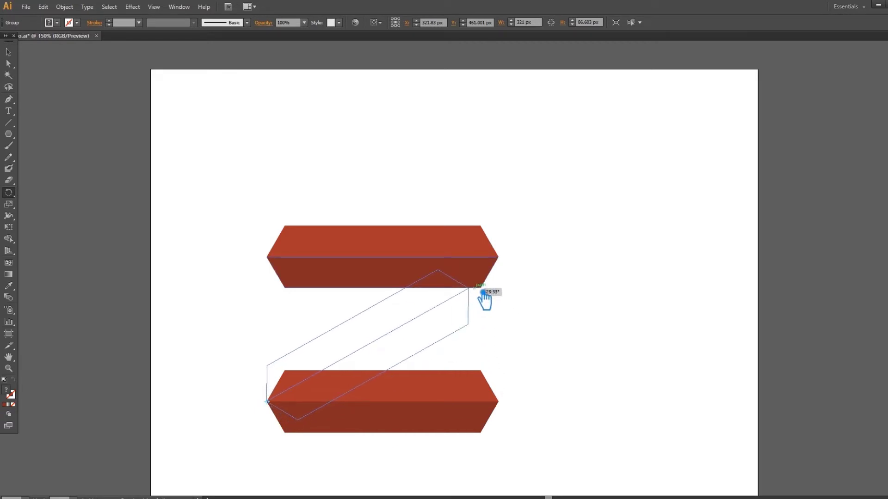
mouse_move(483, 293)
left_mouse_down()
mouse_move(506, 317)
mouse_move(492, 301)
left_mouse_up()
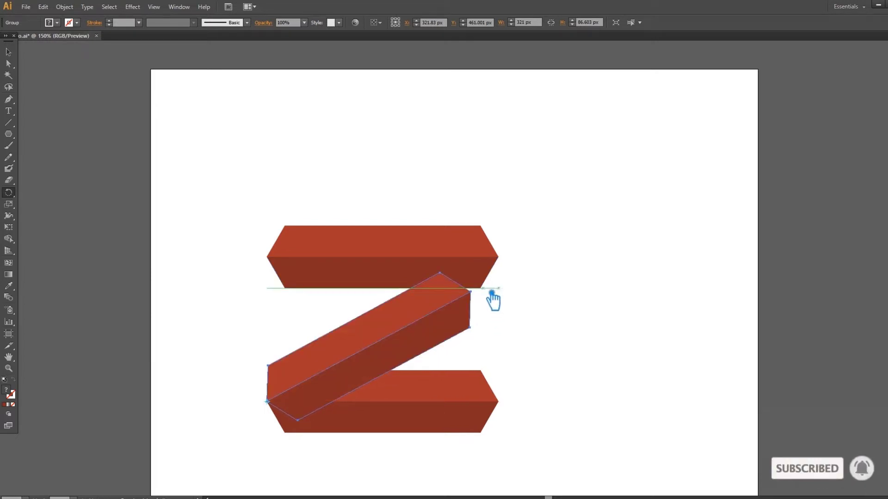
key("a")
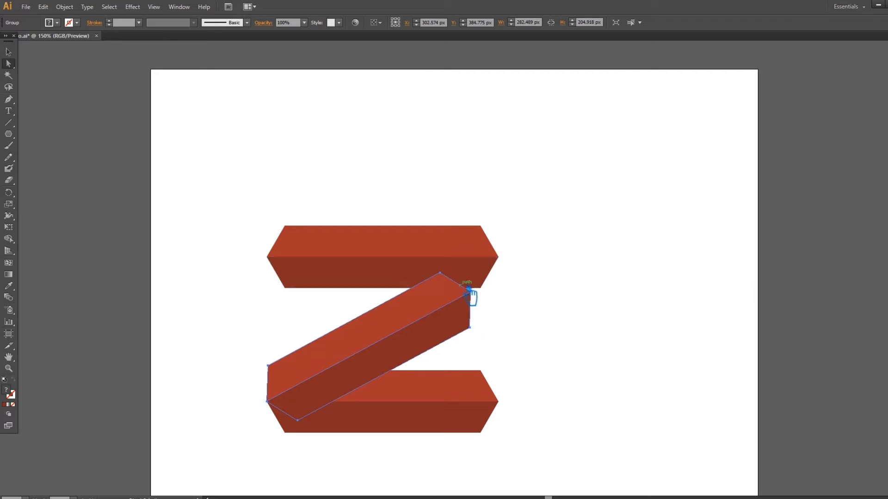
left_click(449, 279)
left_click(479, 300)
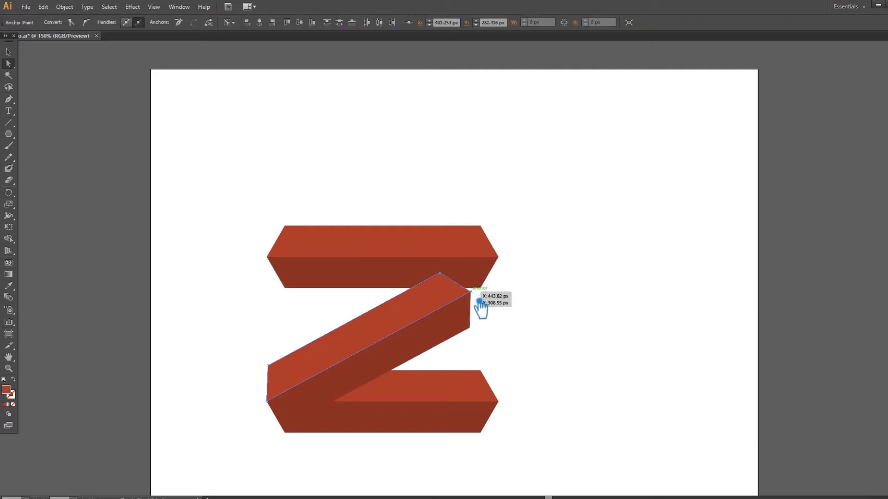
left_click_drag(479, 334, 484, 312)
left_click(499, 358)
left_click(452, 257)
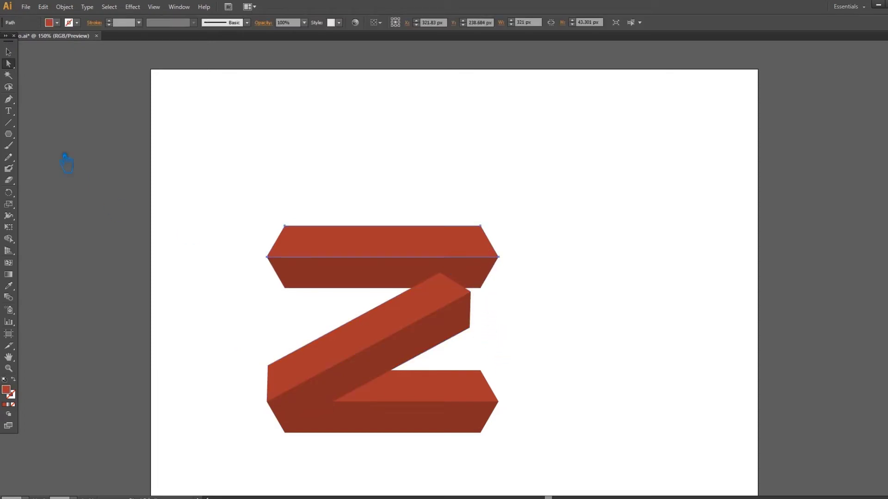
key("v")
left_click(222, 143)
left_click(345, 277)
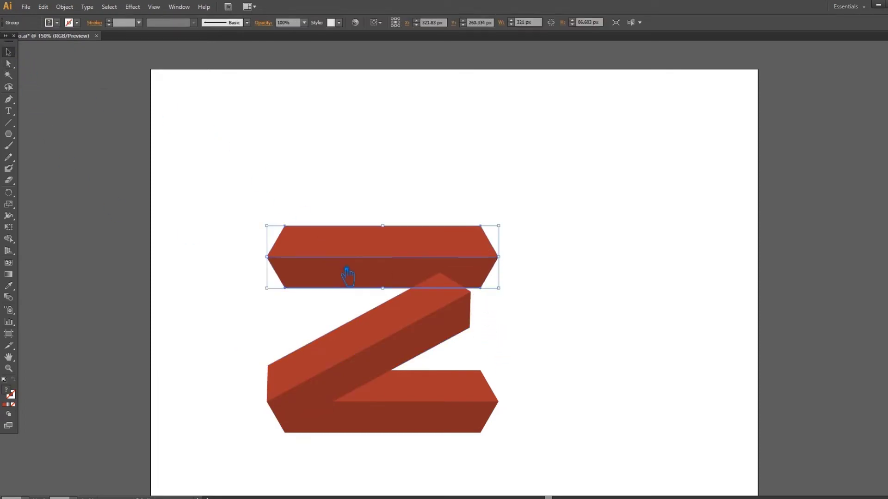
left_click(345, 289)
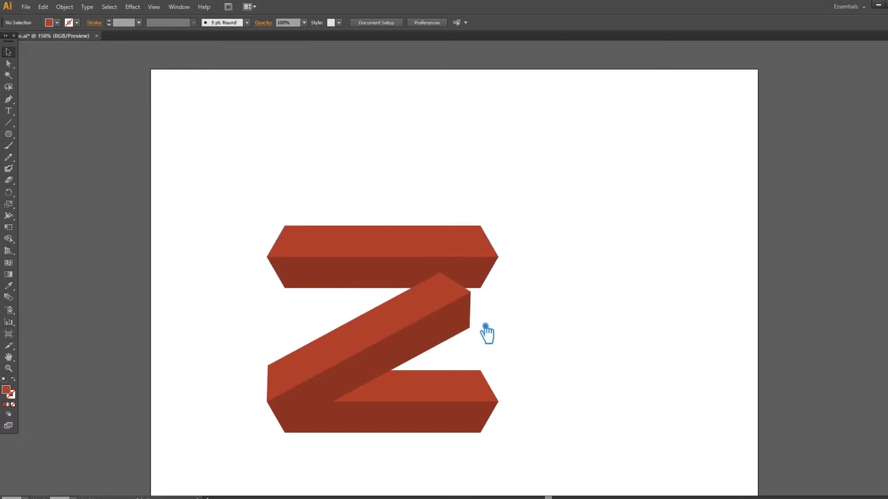
Move the diagonal bar's upper end to the top bar's upper-right corner and its lowest end point to the top bar's lower-right corner.
key("a")
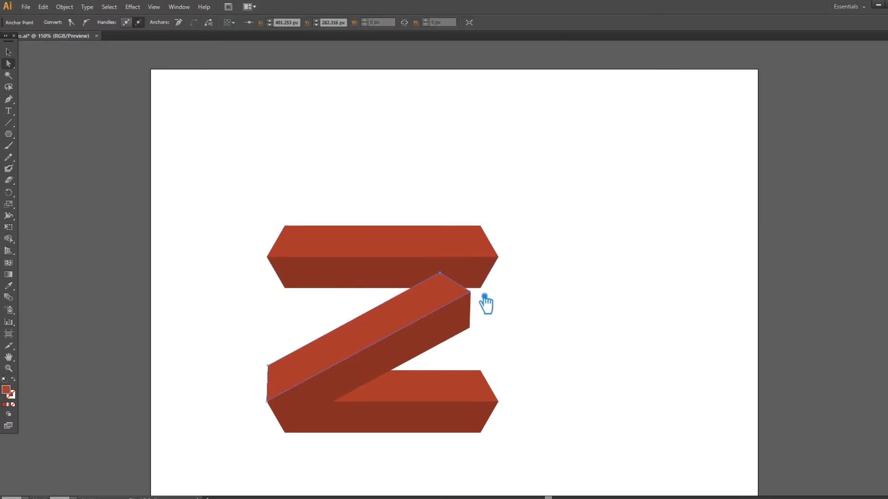
left_click_drag(495, 341, 449, 239)
left_click_drag(447, 279, 489, 231)
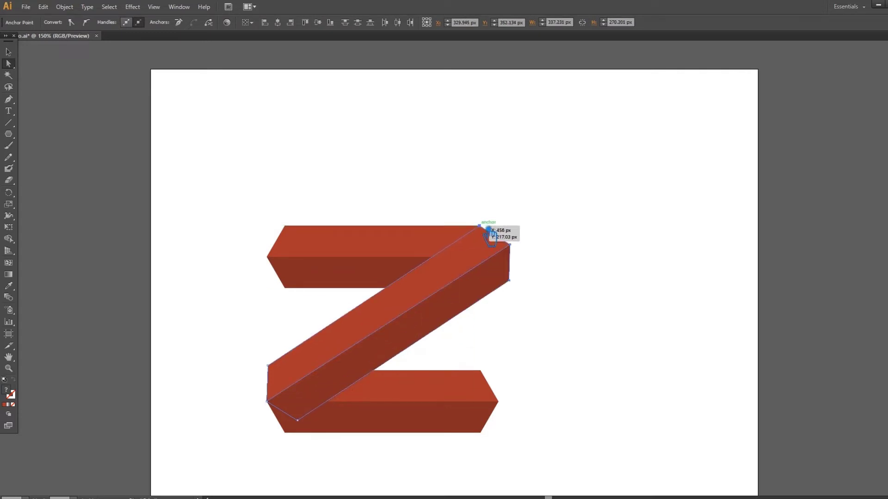
left_click(517, 287)
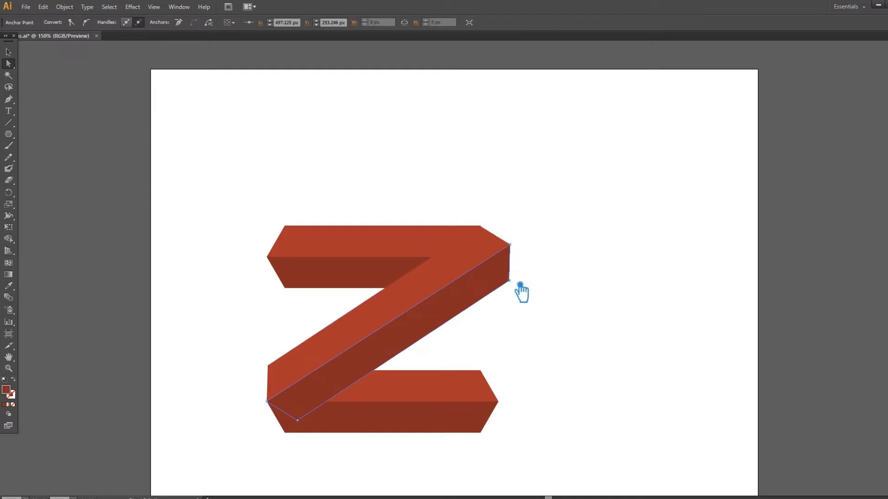
left_click_drag(519, 286, 493, 296)
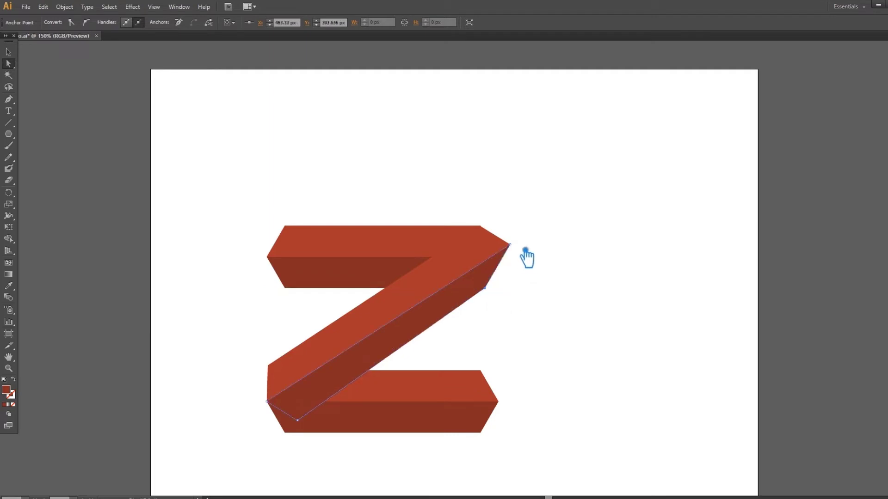
Snap the outer end points of both diagonal faces onto the top bar's right tip.
left_click_drag(518, 250, 492, 270)
left_click_drag(520, 252, 503, 268)
left_click(484, 292)
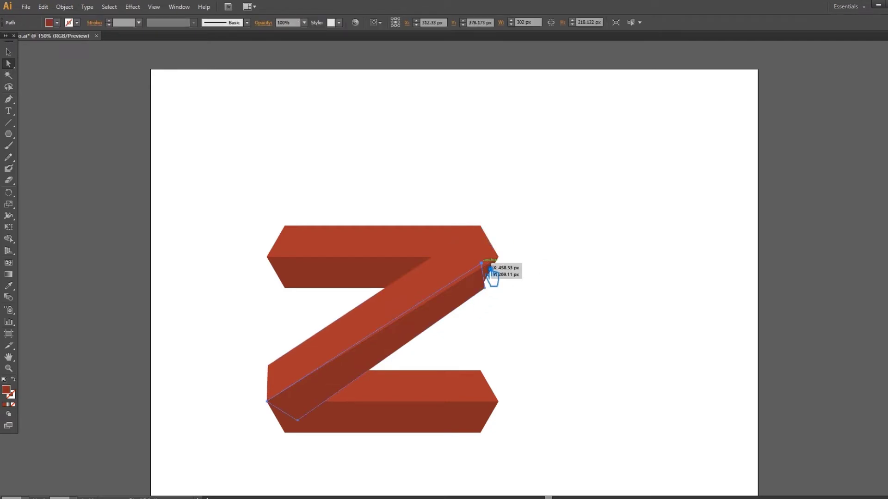
left_click(491, 269)
left_click_drag(491, 269, 508, 262)
left_click(349, 417)
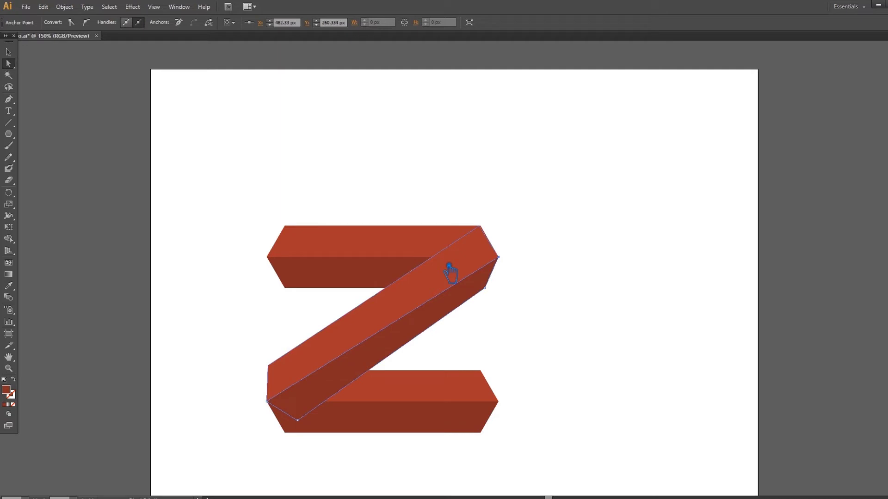
Ungroup the bottom bar into its separate upper and lower faces.
key("v")
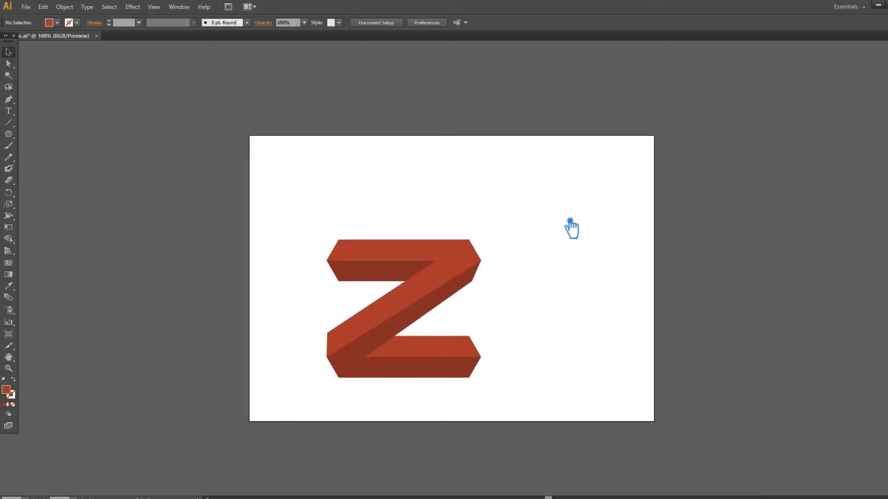
left_click(428, 352)
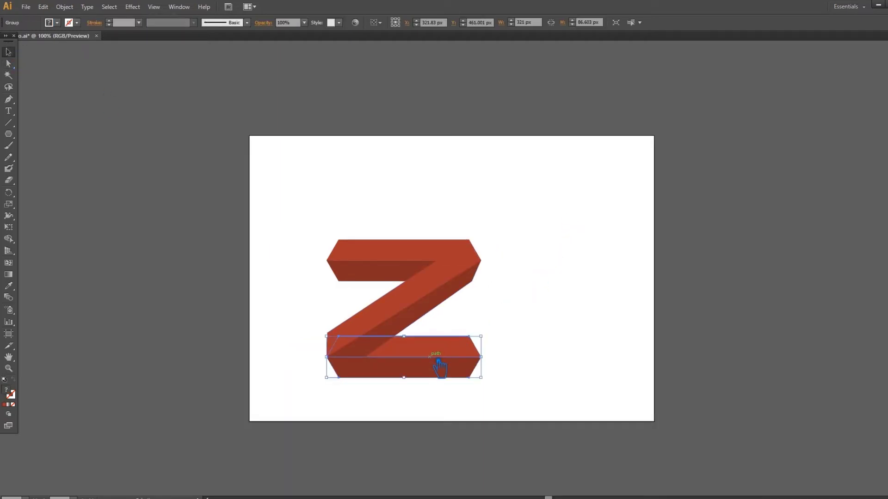
right_click(426, 352)
left_click(454, 407)
left_click(446, 355)
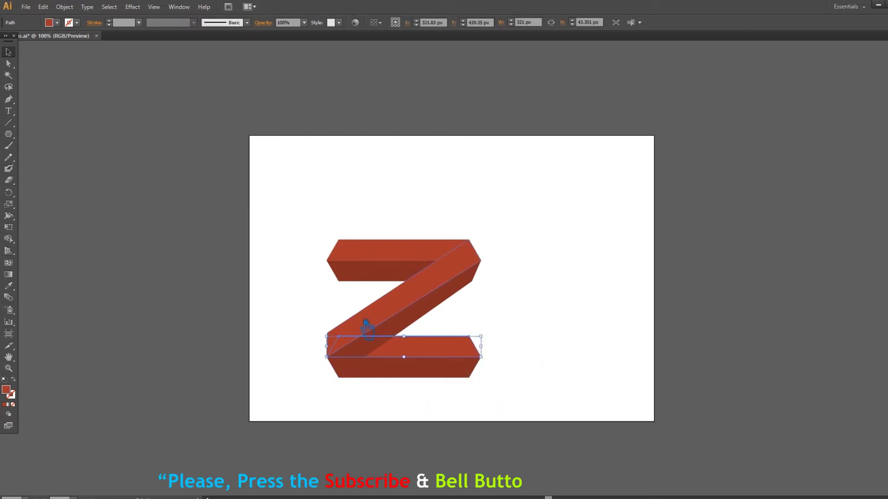
left_click(366, 324, "shift")
left_click(480, 370)
Fill the bottom bar's lower face with the lighter red sampled from its upper face.
left_click(428, 372)
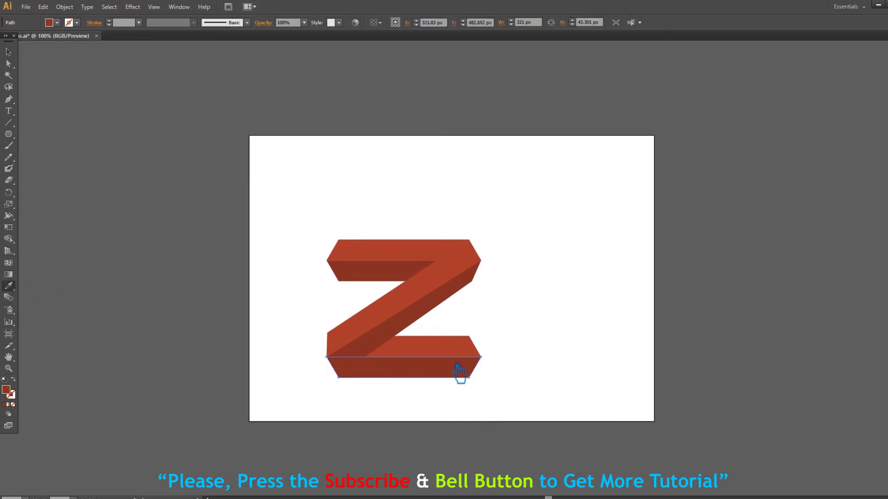
left_click(434, 351)
left_click(8, 52)
Fill the bottom bar's upper face with the darker red sampled from the diagonal bar's lower face.
left_click(447, 346)
left_click(8, 285)
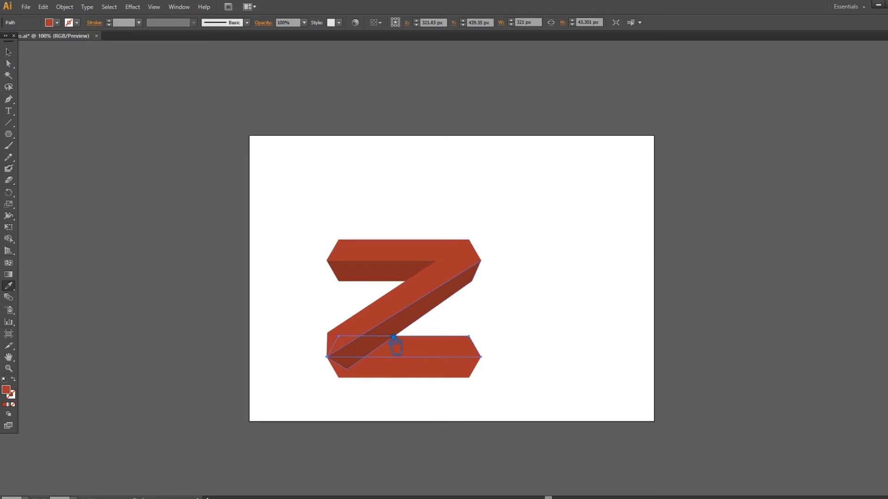
left_click(394, 343)
left_click(10, 52)
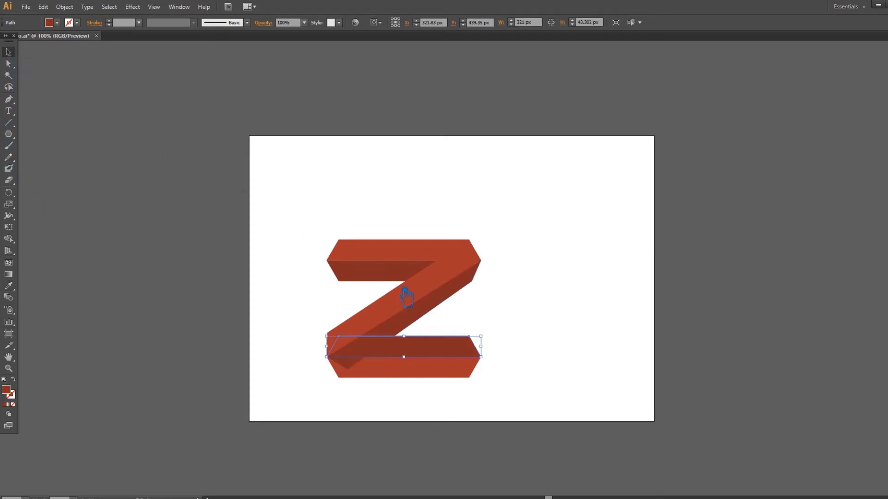
Divide the bottom bar's upper face and both diagonal faces where they overlap.
left_click(433, 316, "shift")
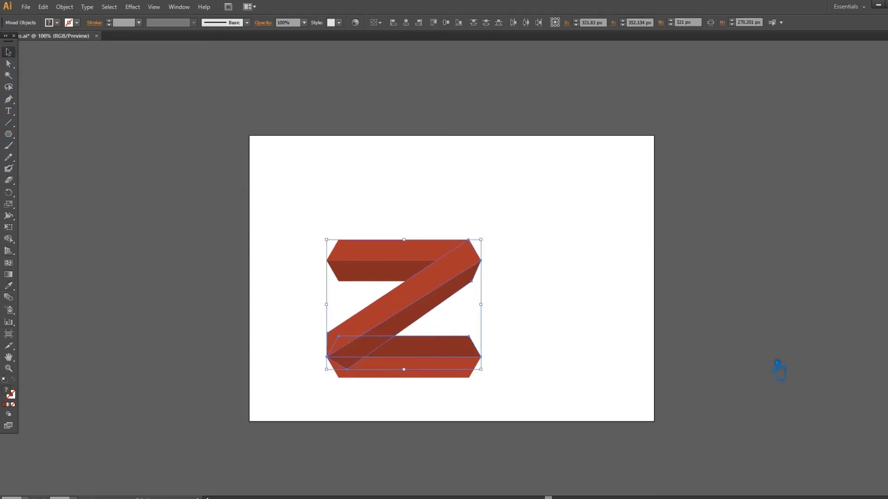
key("ctrl+shift+F9")
left_click(806, 285)
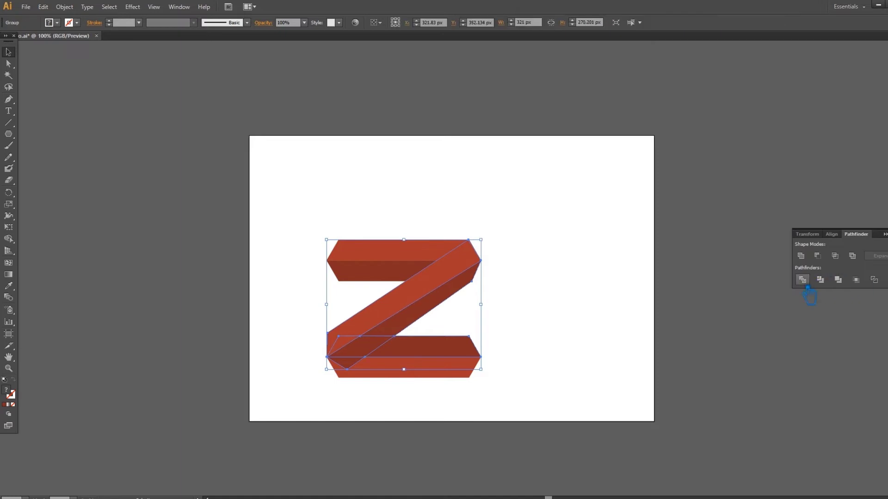
left_click(583, 299)
Ungroup the divided pieces and delete the dark triangle overlapping the bottom bar's lower face.
right_click(377, 345)
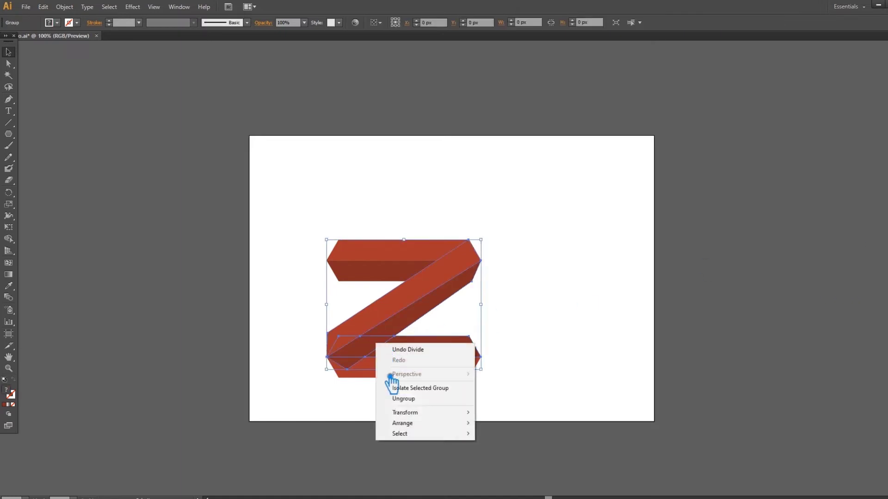
left_click(404, 399)
left_click(293, 398)
left_click(358, 368)
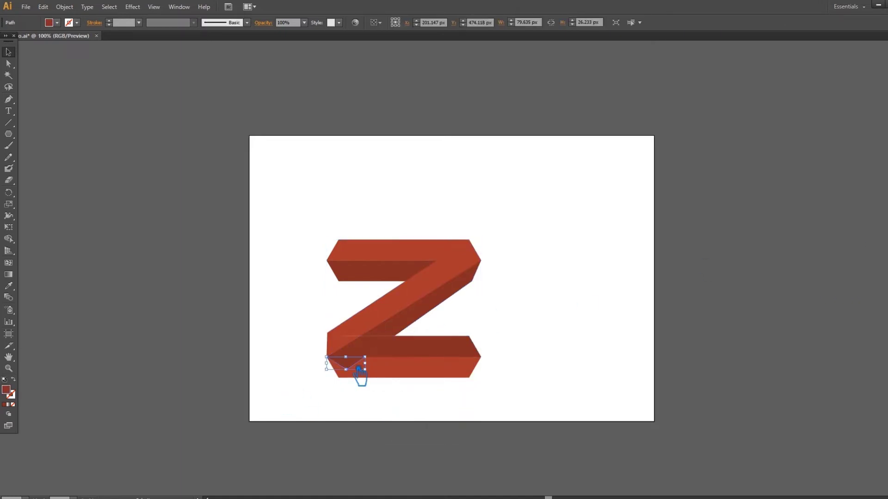
Unite the light diagonal face with the small divided piece at its lower-left end.
left_click(355, 331)
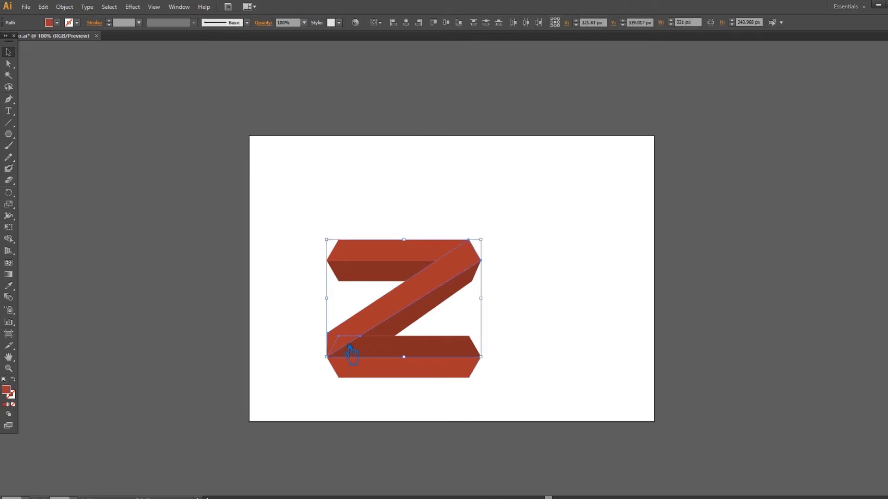
key("ctrl+shift+F9")
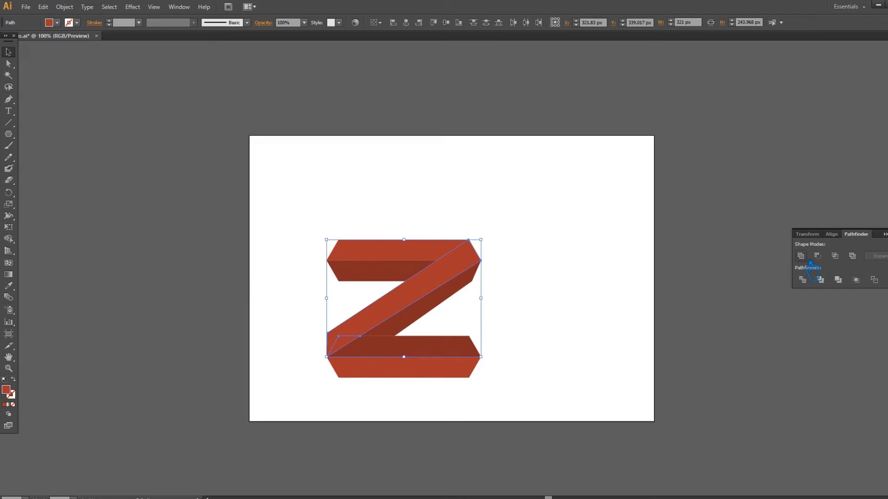
key("ctrl+shift+F9")
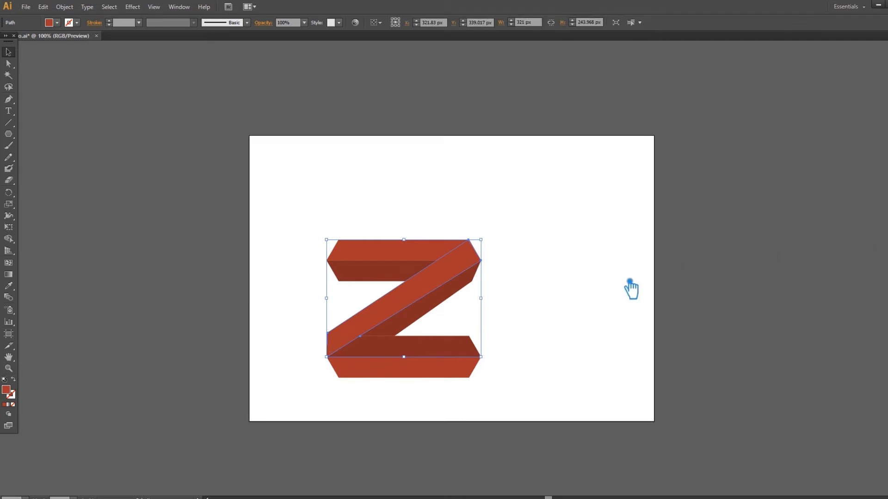
left_click(567, 382)
Unite the dark diagonal face, its divided pieces and the bottom bar's dark upper face into one shape.
left_click(371, 351)
left_click(419, 317, "shift")
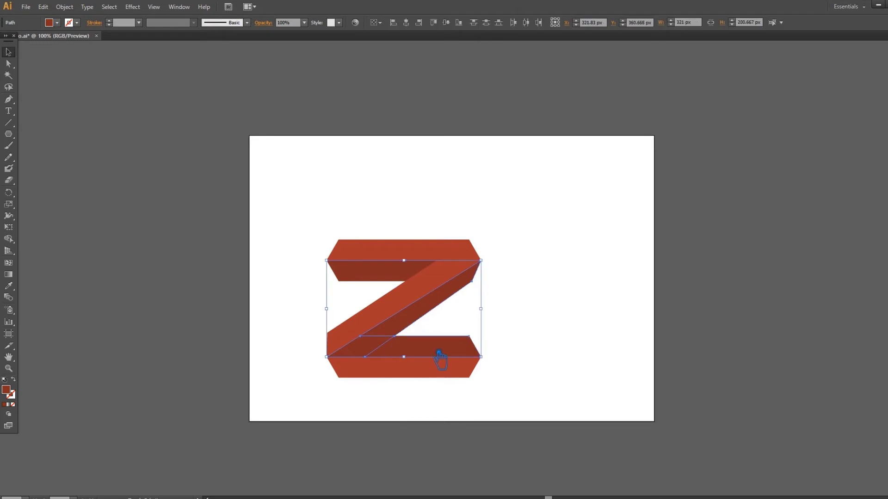
key("ctrl+shift+F9")
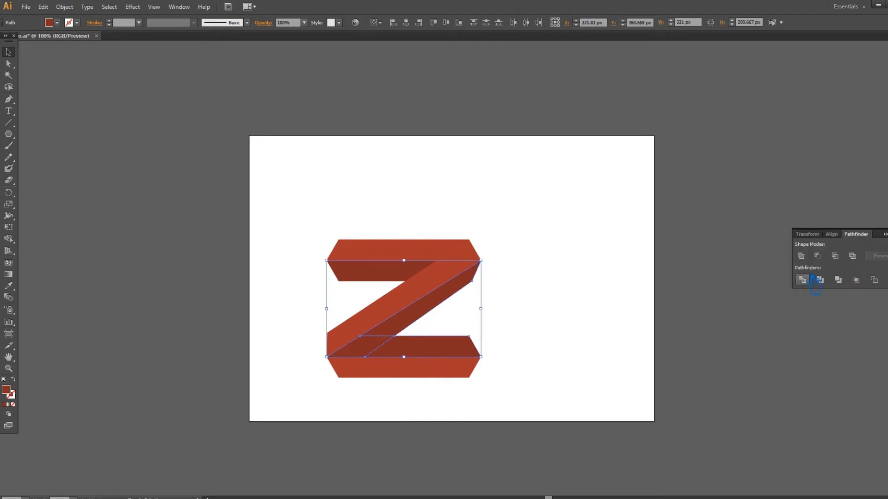
left_click(805, 256)
key("ctrl+shift+F9")
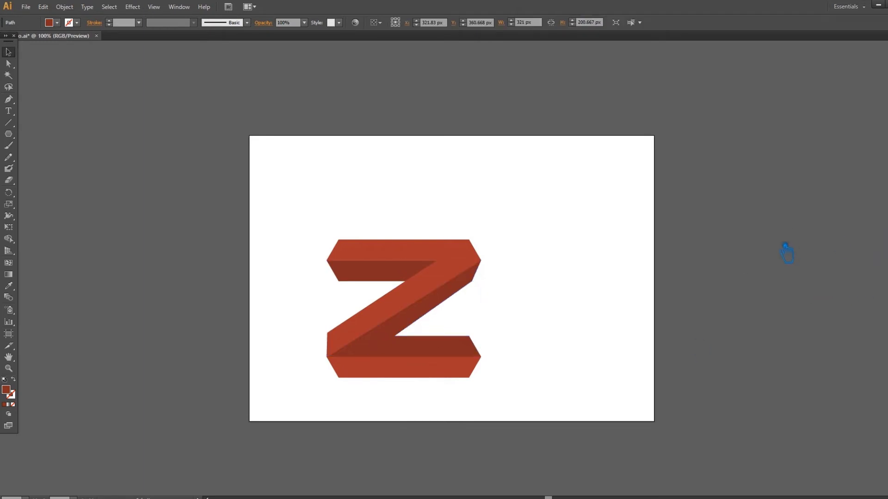
left_click(786, 253)
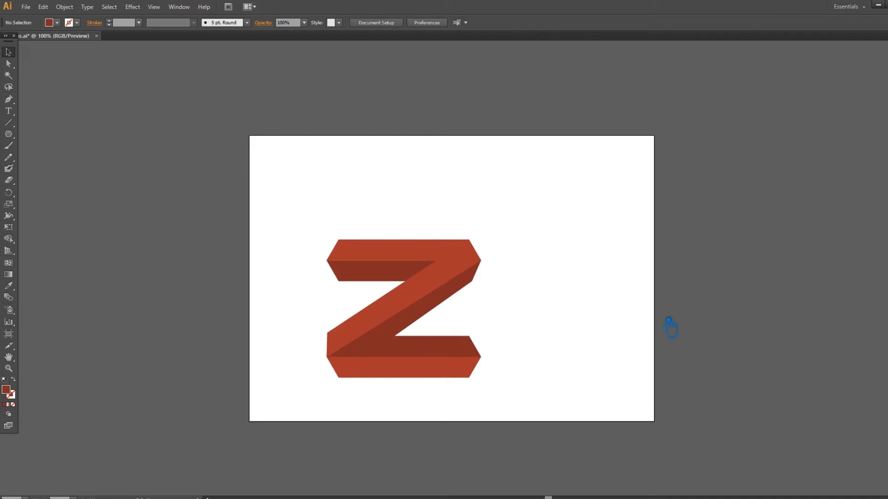
left_click(409, 376)
left_click(547, 352)
left_click(464, 255)
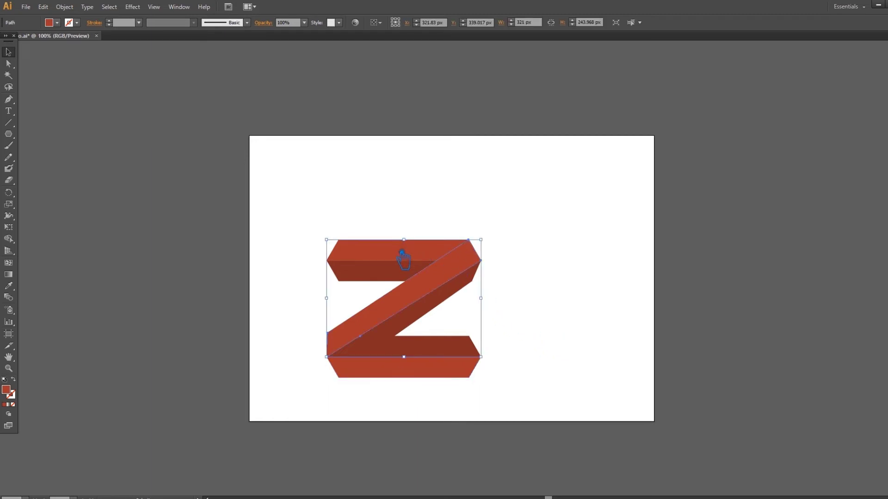
key("ctrl+shift+a")
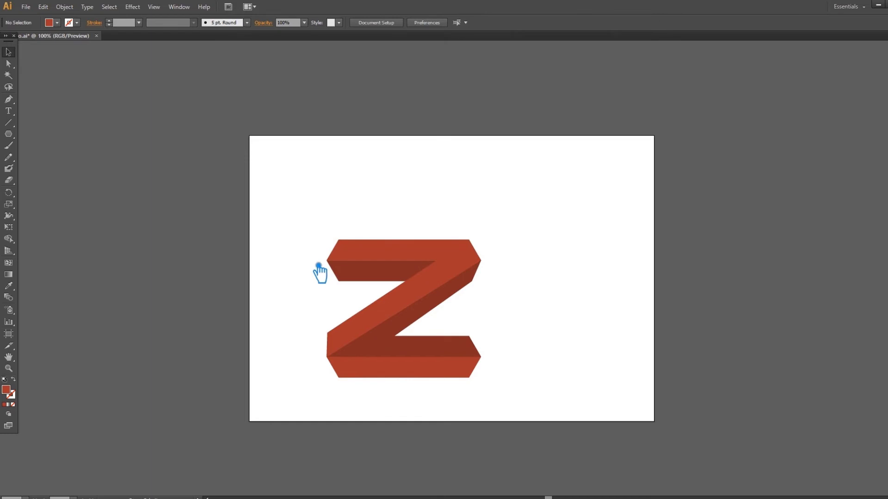
left_click(319, 270)
left_click(313, 271)
Ungroup the top bar into its separate upper and lower faces.
left_click(378, 263)
right_click(378, 263)
left_click(406, 309)
left_click(298, 277)
Unite the top bar's light upper face with the light diagonal face.
left_click(372, 254)
left_click(431, 291, "shift")
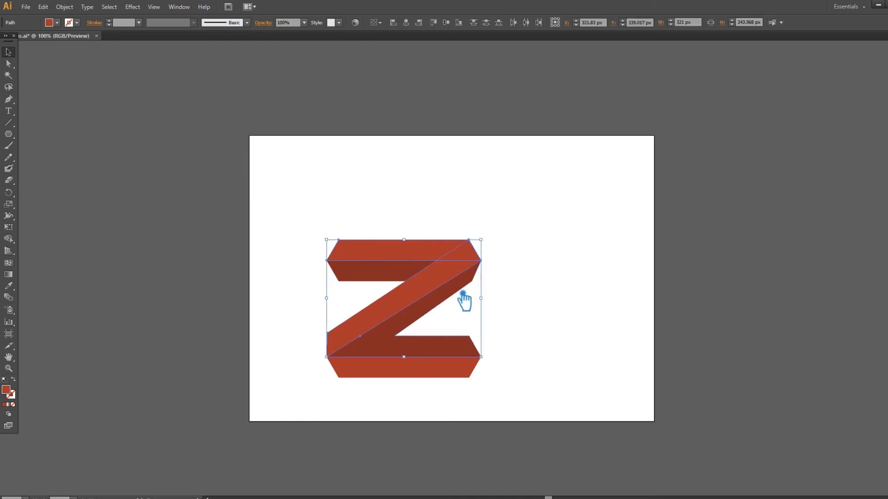
key("shift+ctrl+F9")
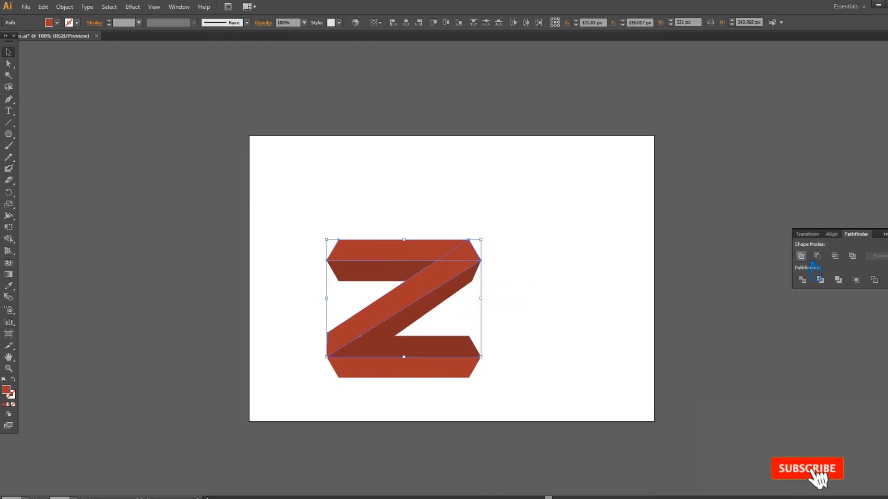
left_click(884, 234)
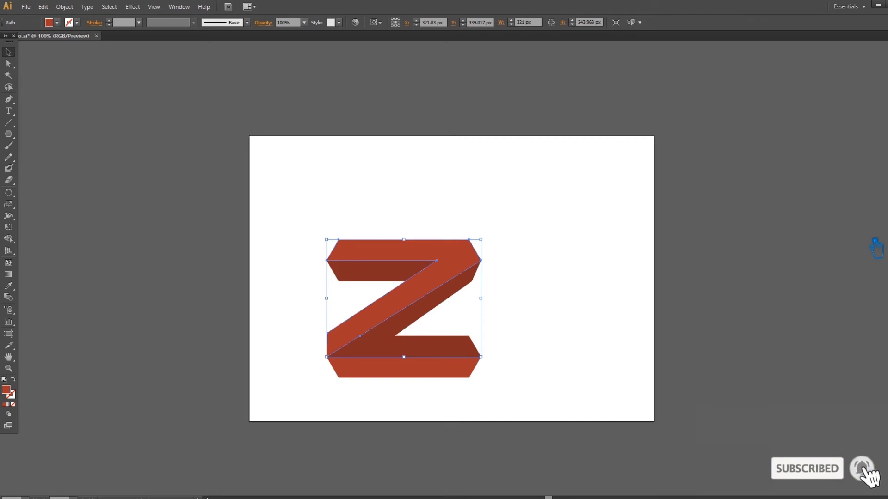
left_click(813, 254)
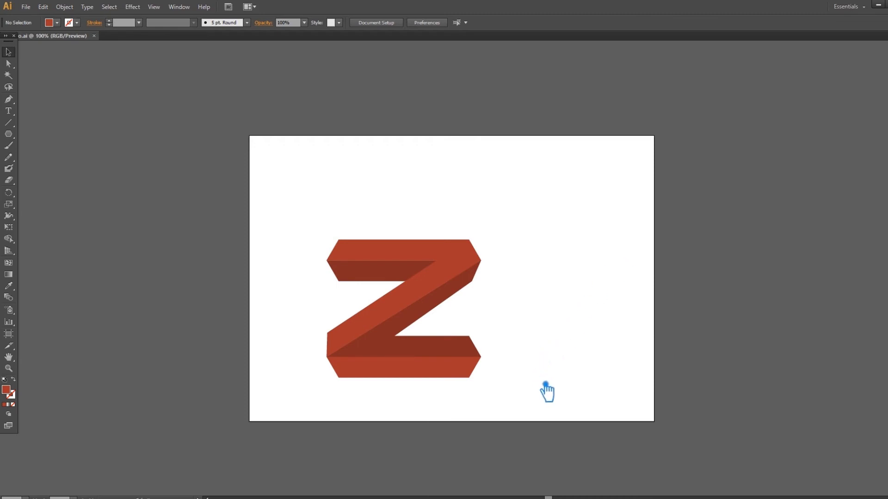
left_click_drag(524, 401, 320, 198)
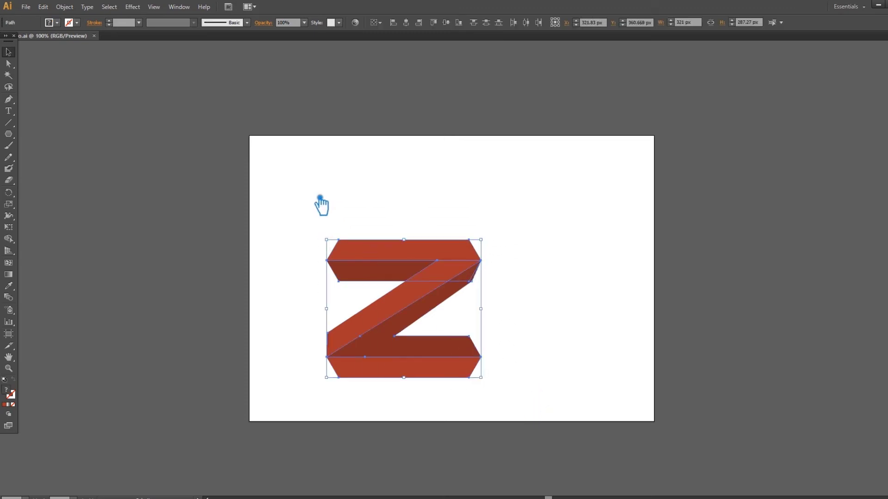
left_click(535, 310)
left_click(458, 277)
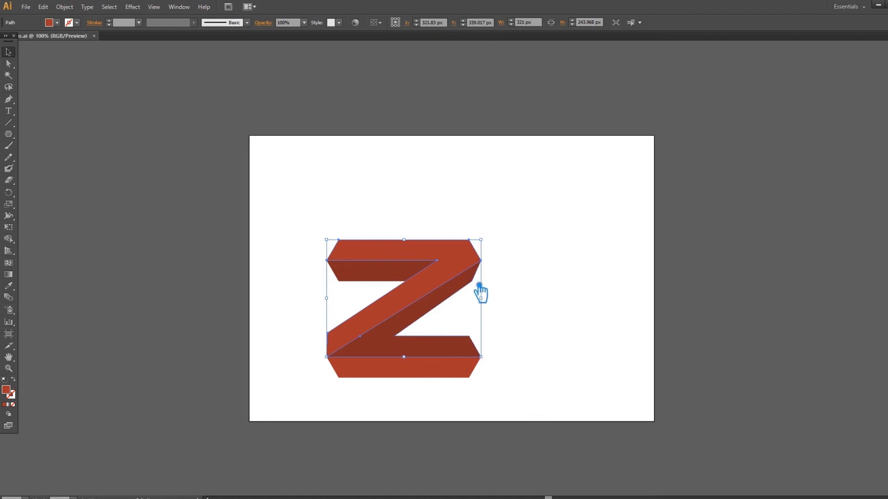
left_click(519, 313)
left_click(389, 238)
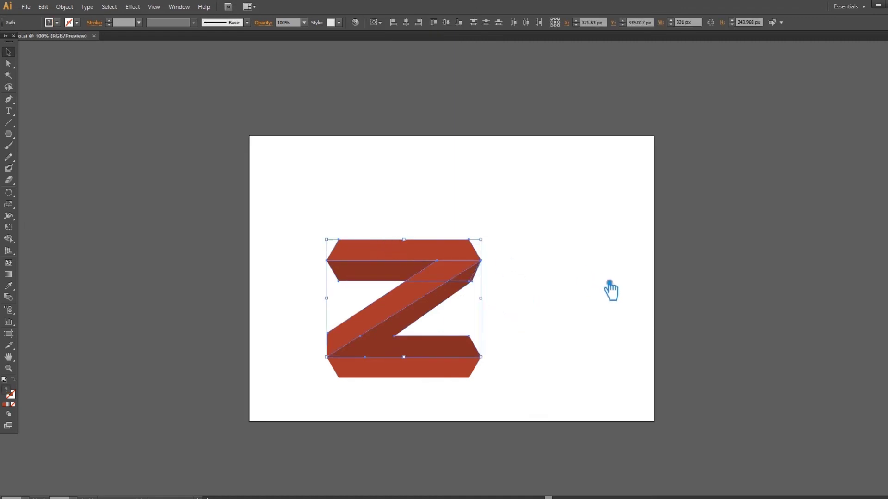
left_click(608, 289)
Unite the top bar's dark lower face with the dark diagonal and bottom-bar shape.
left_click(398, 276)
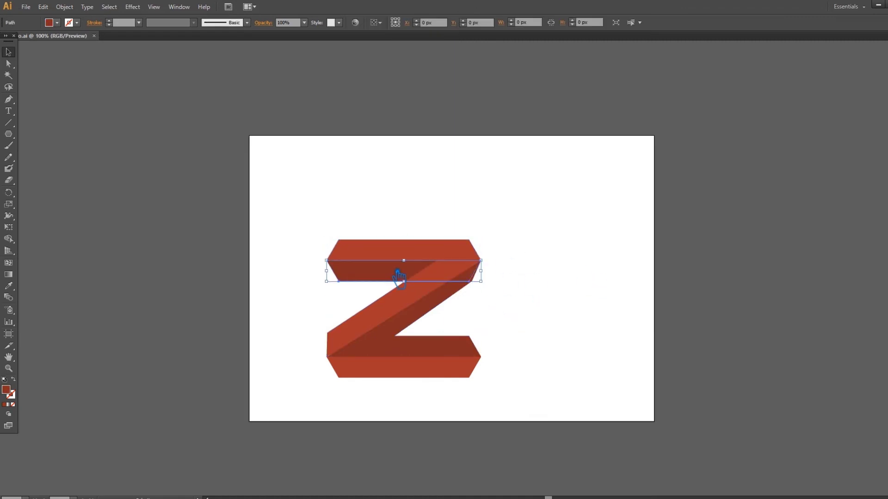
left_click(441, 309, "shift")
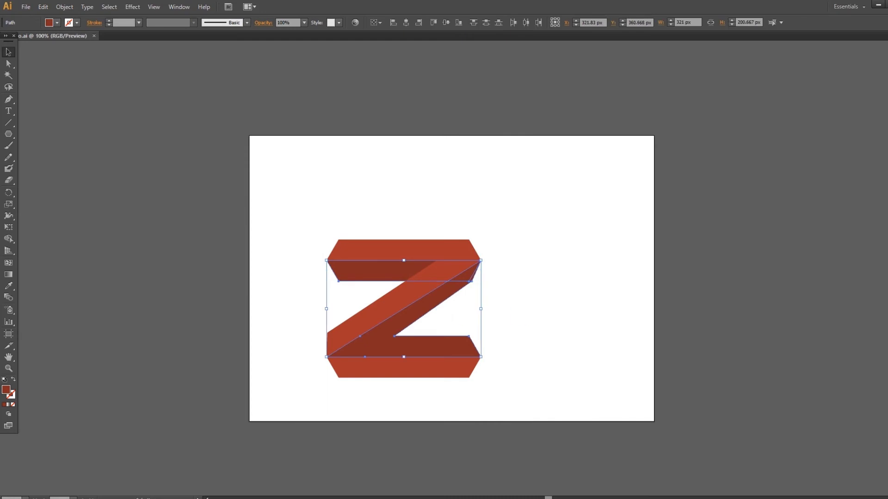
key("shift+ctrl+F9")
left_click(817, 256)
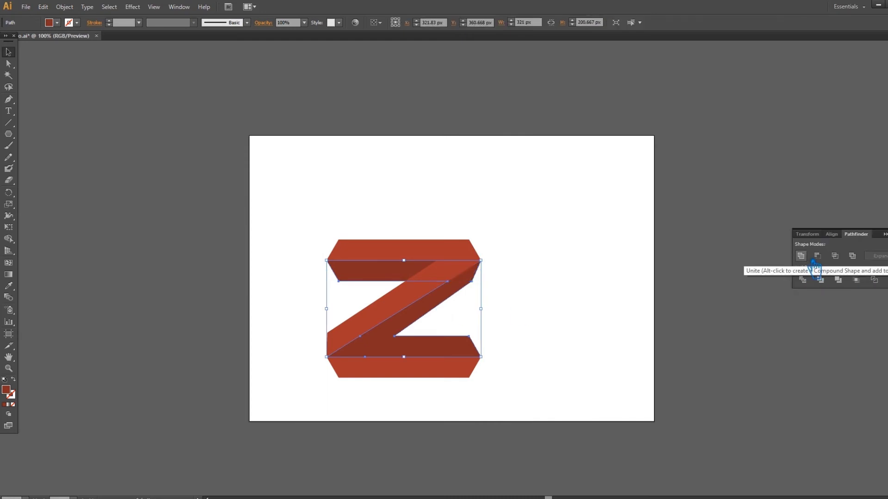
left_click(627, 238)
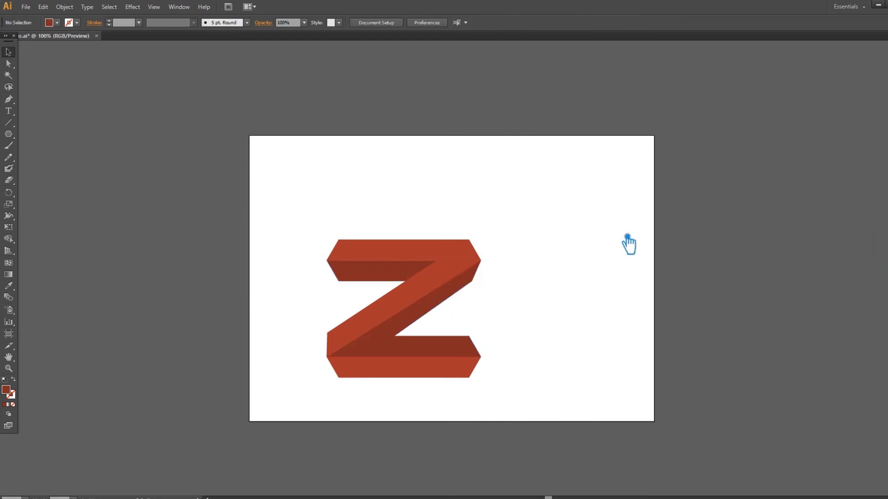
Save the document and group all faces of the Z.
left_click(470, 293)
left_click(660, 256)
key("ctrl+s")
left_click(451, 314)
left_click_drag(526, 387, 315, 231)
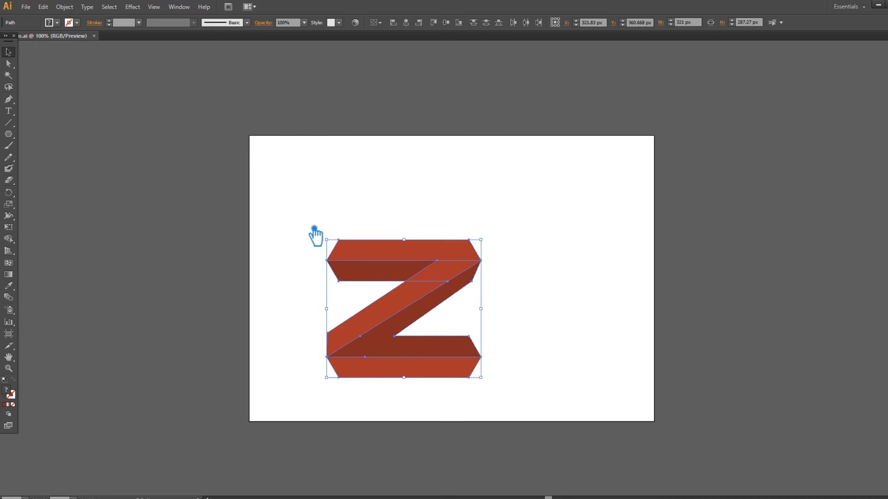
key("ctrl+g")
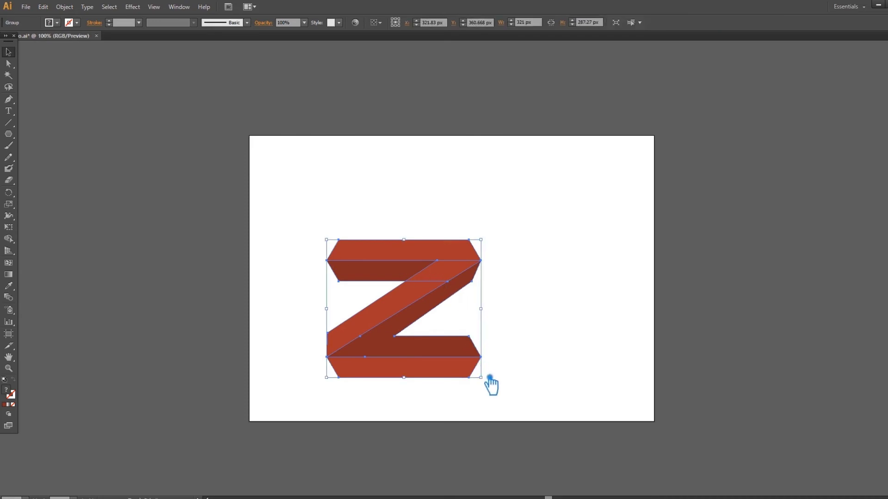
Scale the Z group down to about 291 by 260 px and move it into the artboard's left half.
left_click_drag(489, 380, 467, 366)
left_click(450, 317)
left_click_drag(420, 311, 383, 277)
left_click(518, 282)
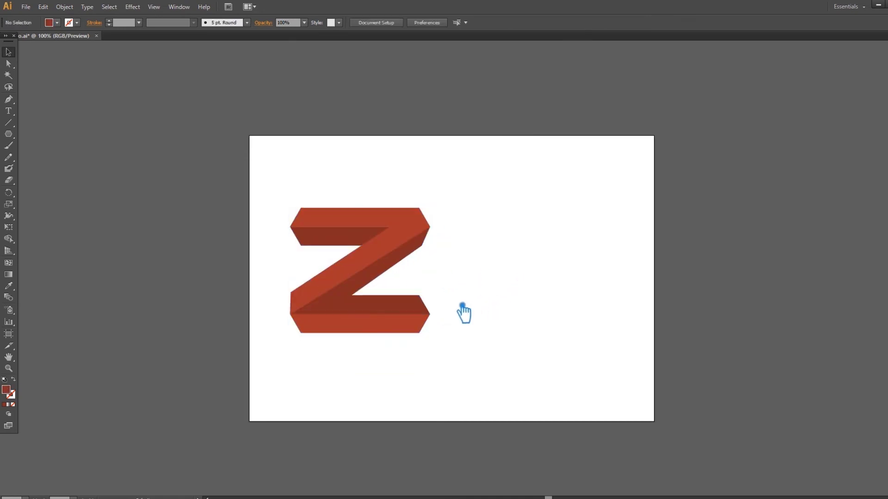
Duplicate the Z beside the original on its right and ungroup the copy.
left_click(428, 314)
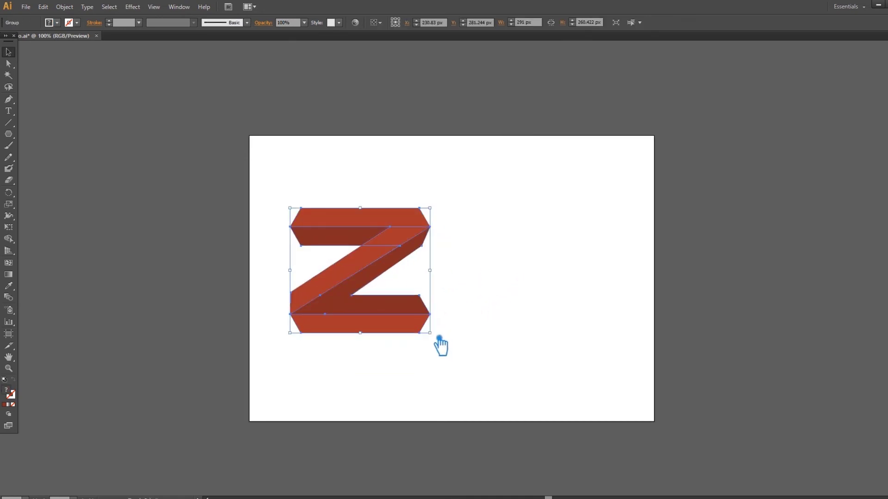
left_click_drag(406, 317, 556, 315)
right_click(509, 298)
left_click(532, 348)
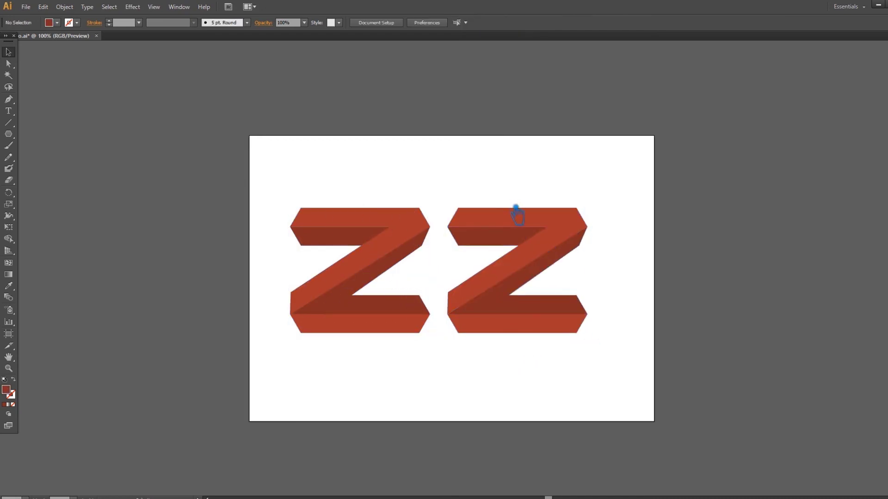
Fill the right-hand copy's light red faces, including the bottom bar's lower face, with a dark teal.
left_click(515, 222)
left_click(515, 326, "shift")
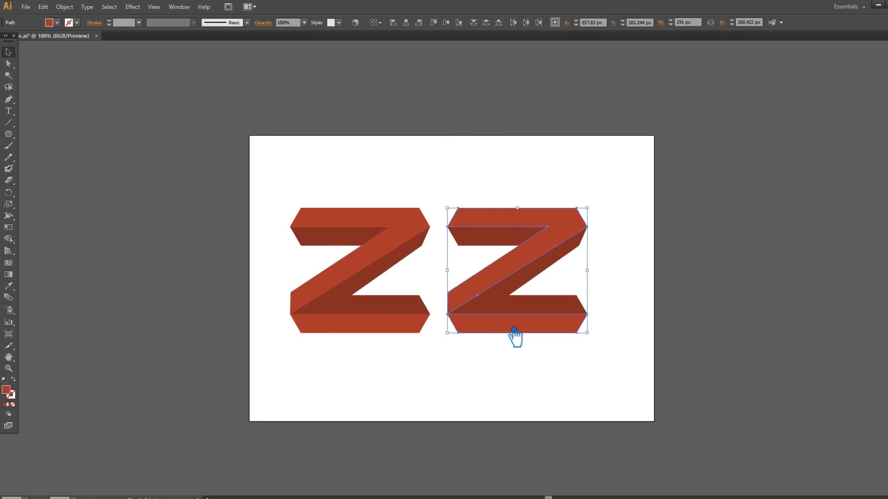
double_click(8, 391)
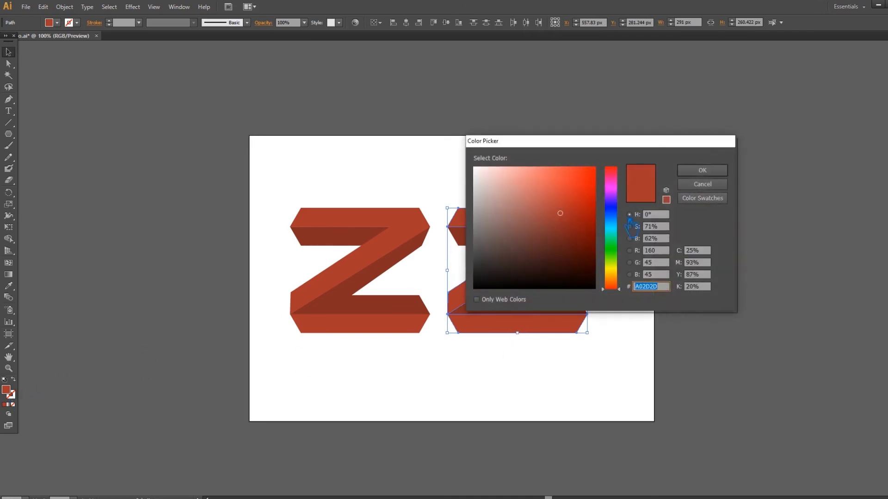
left_click(624, 226)
left_click_drag(587, 252, 566, 238)
left_click(683, 171)
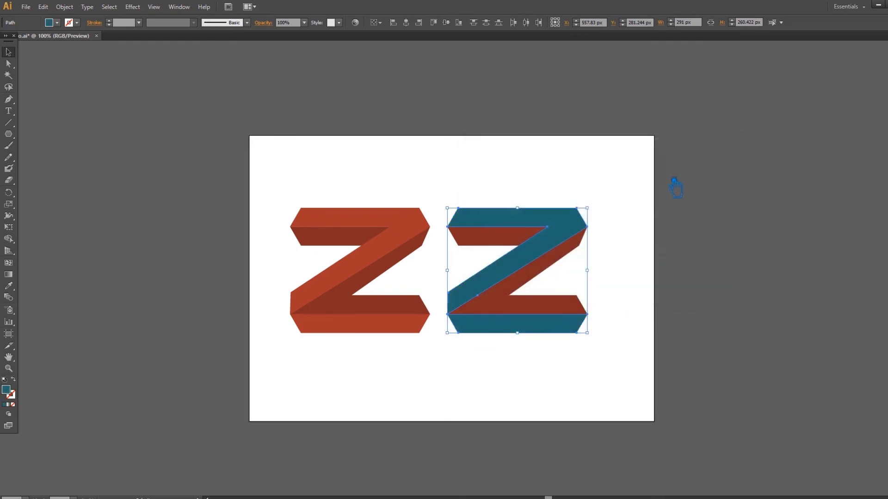
left_click(676, 184)
Fill the right-hand Z's remaining dark red faces with the same dark teal as its other faces.
left_click(547, 277)
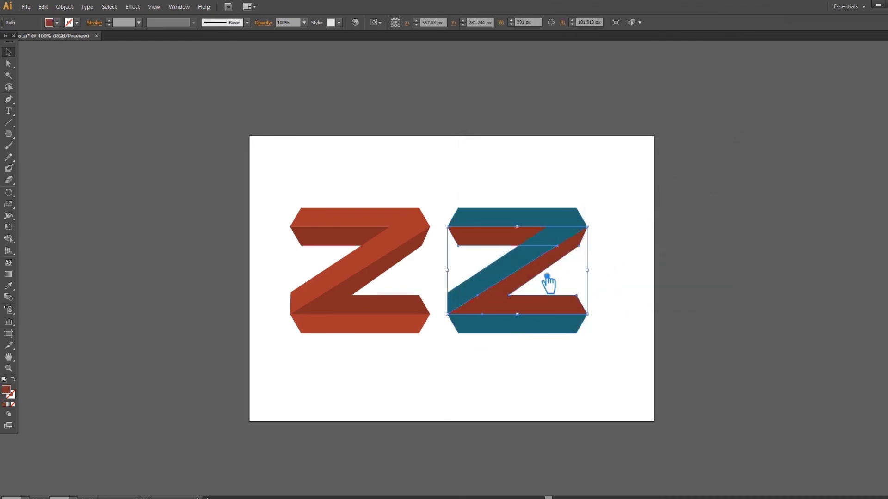
left_click(519, 227)
left_click(549, 277)
left_click(8, 286)
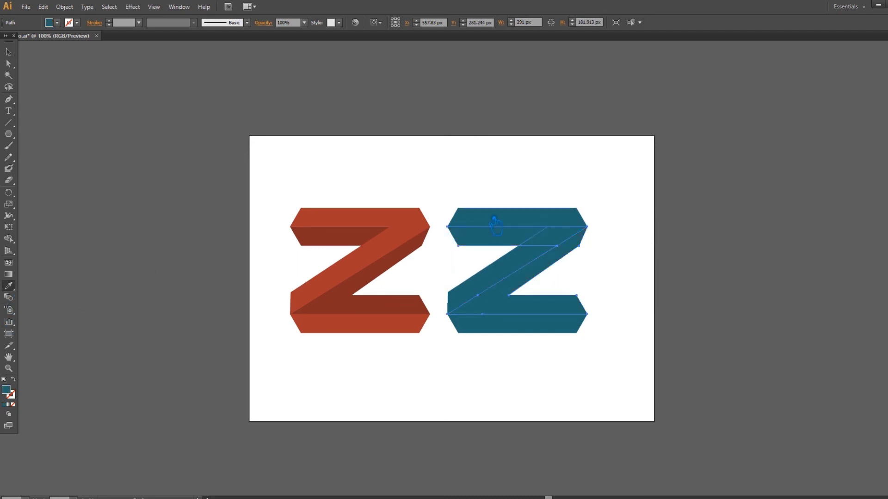
left_click(8, 52)
left_click(114, 89)
Lighten the fill of the right-hand Z's upper face and connected diagonal face to a brighter teal.
left_click(504, 226)
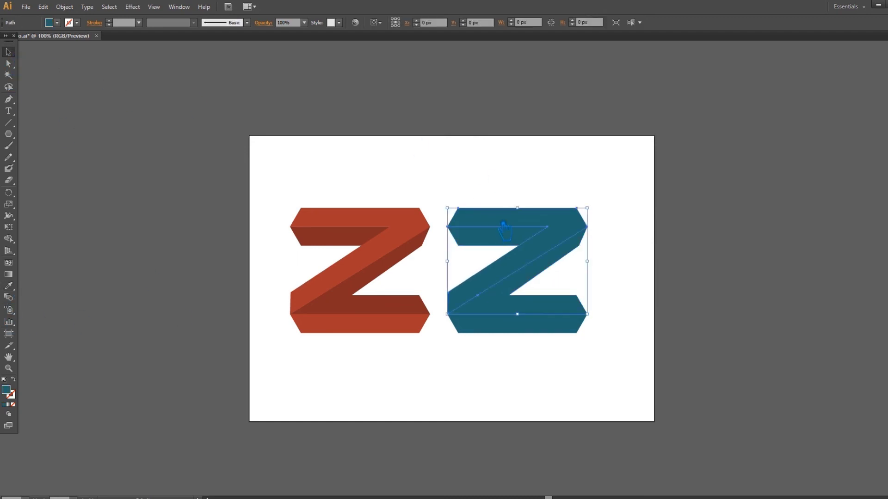
double_click(11, 394)
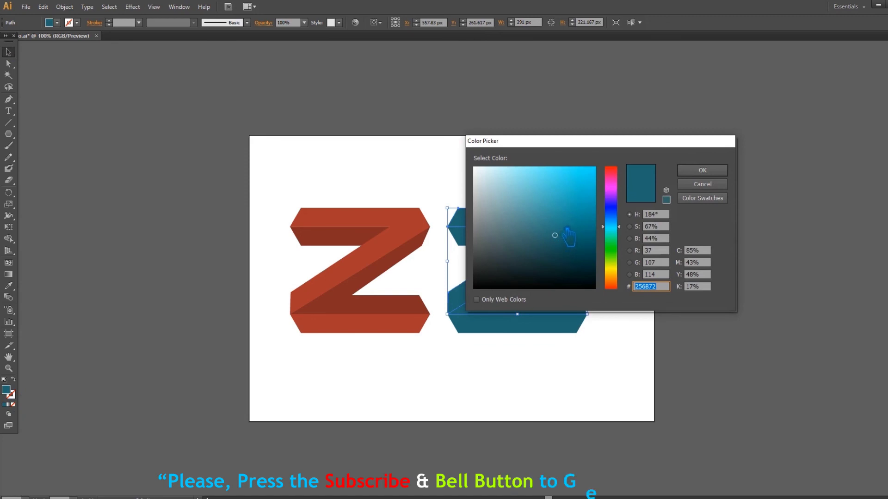
left_click(555, 221)
left_click(707, 175)
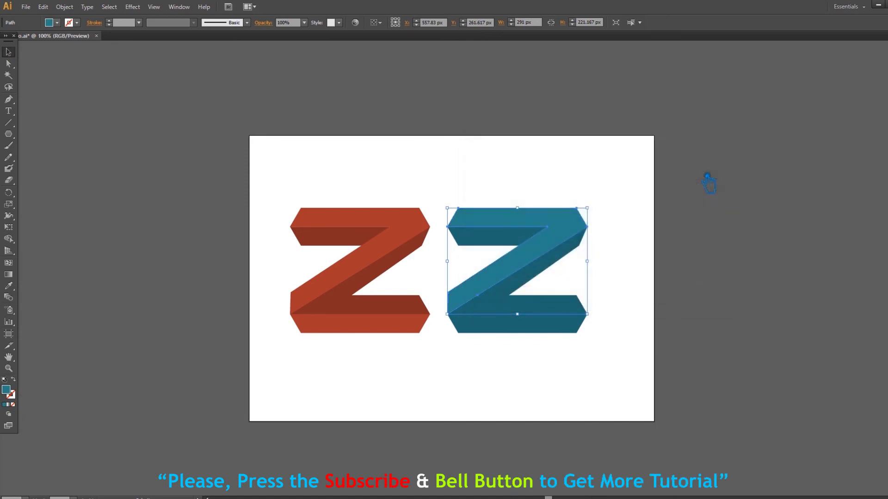
Match the fill of the right-hand Z's lowest face to the brighter teal of its diagonal.
left_click(676, 183)
left_click(536, 325)
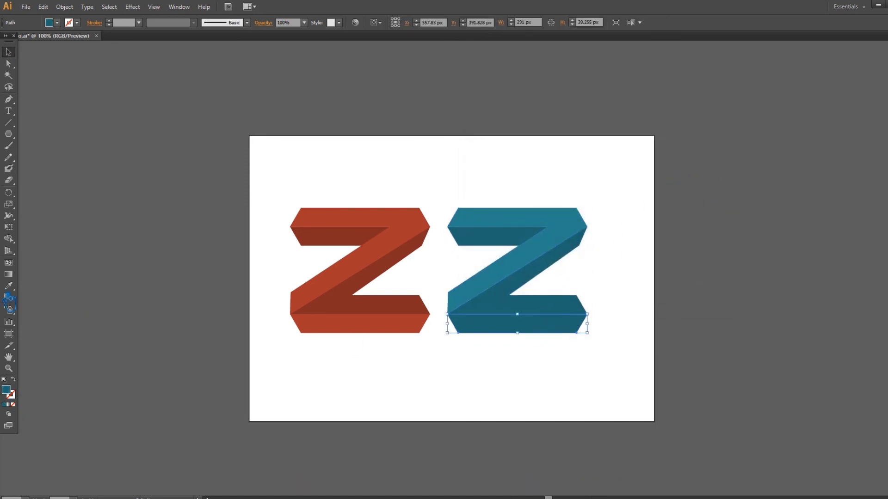
left_click(565, 240)
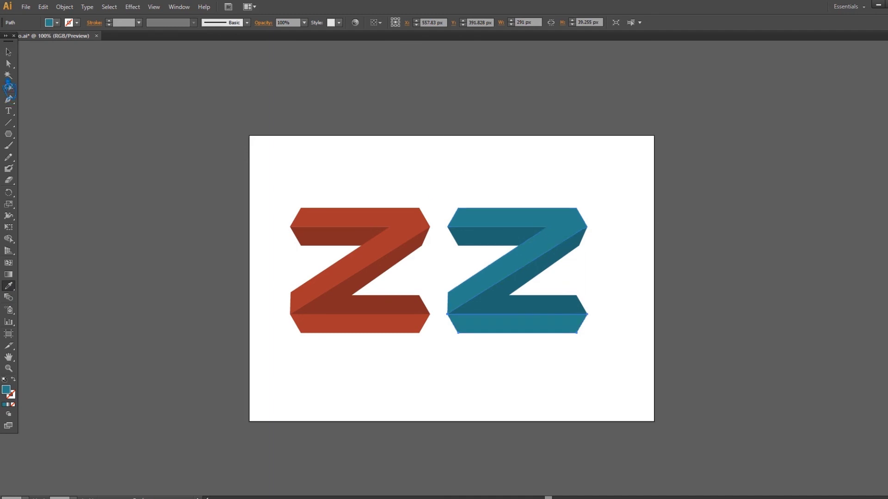
left_click(554, 143)
Group all faces of the teal Z.
left_click_drag(619, 368, 483, 206)
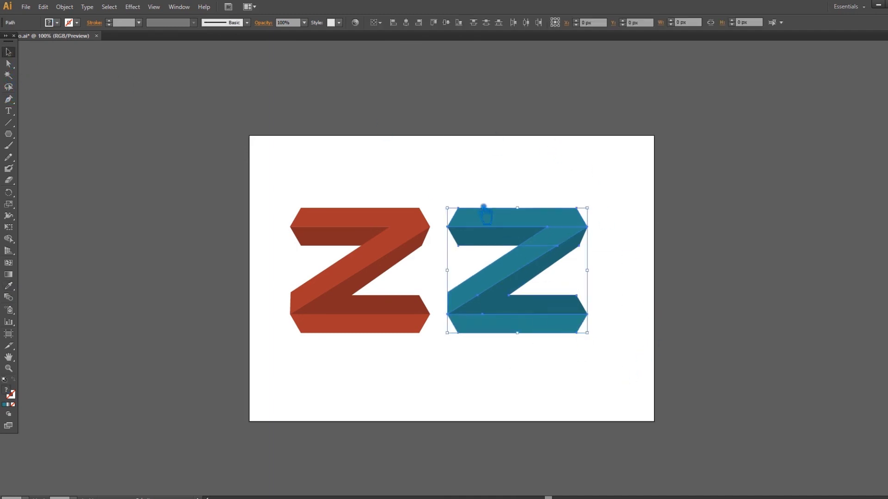
key("ctrl+shift+b")
left_click(483, 188)
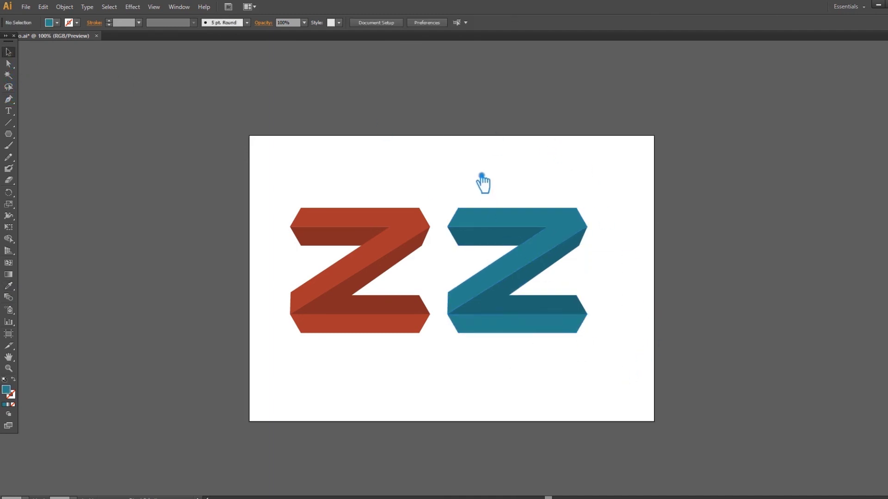
Shift the red and teal Zs together slightly to the right so the pair sits roughly centred on the artboard.
left_click_drag(571, 377, 347, 198)
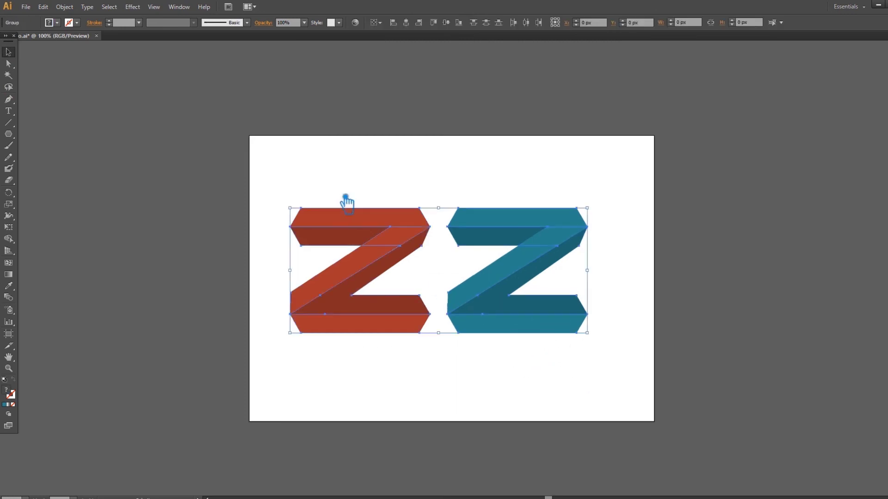
left_click_drag(523, 243, 541, 243)
left_click(712, 256)
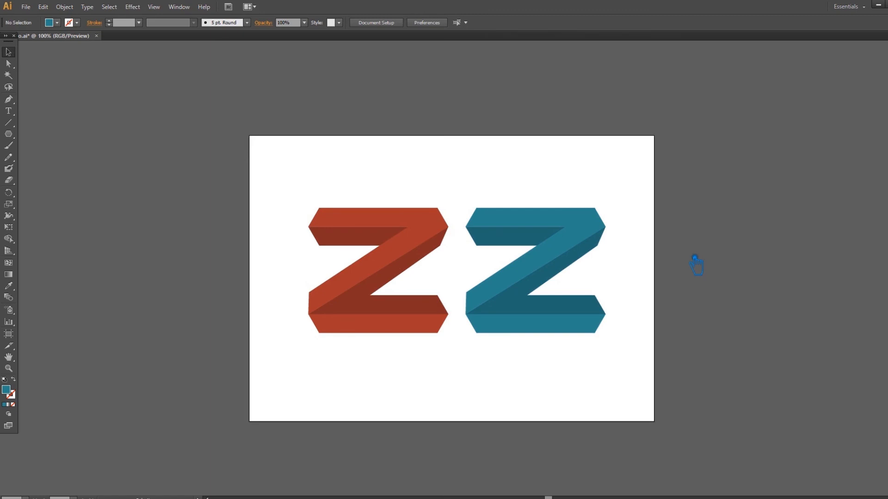
key("ctrl+=")
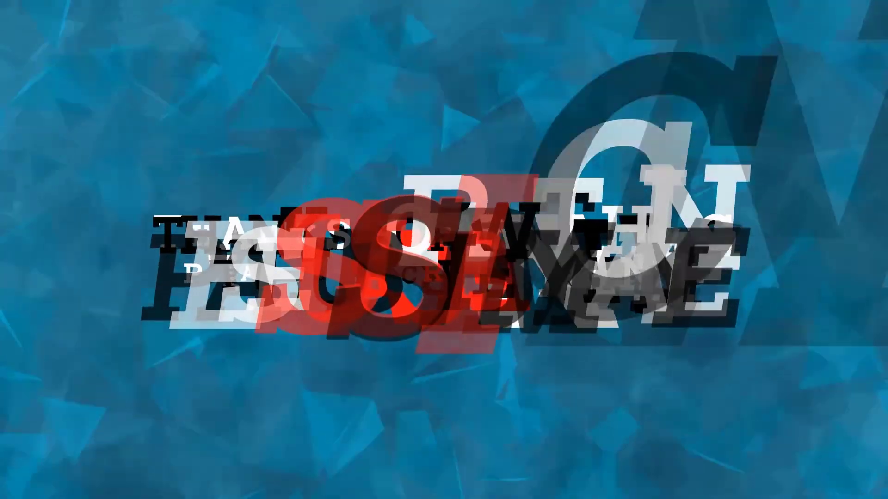